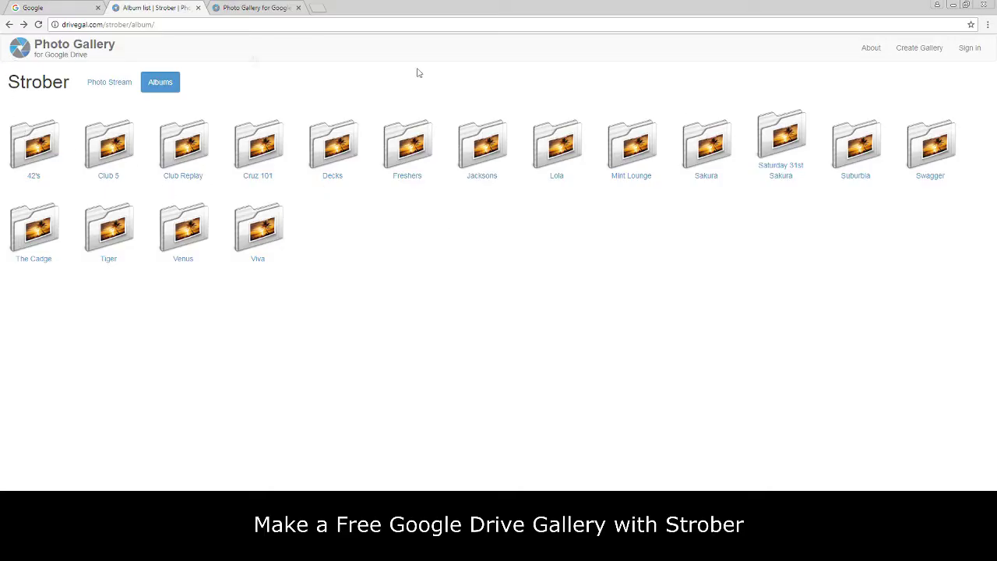
Browse the photos in the 42's album and return to the album list
{"action": "left_click", "coordinate": [34, 179]}
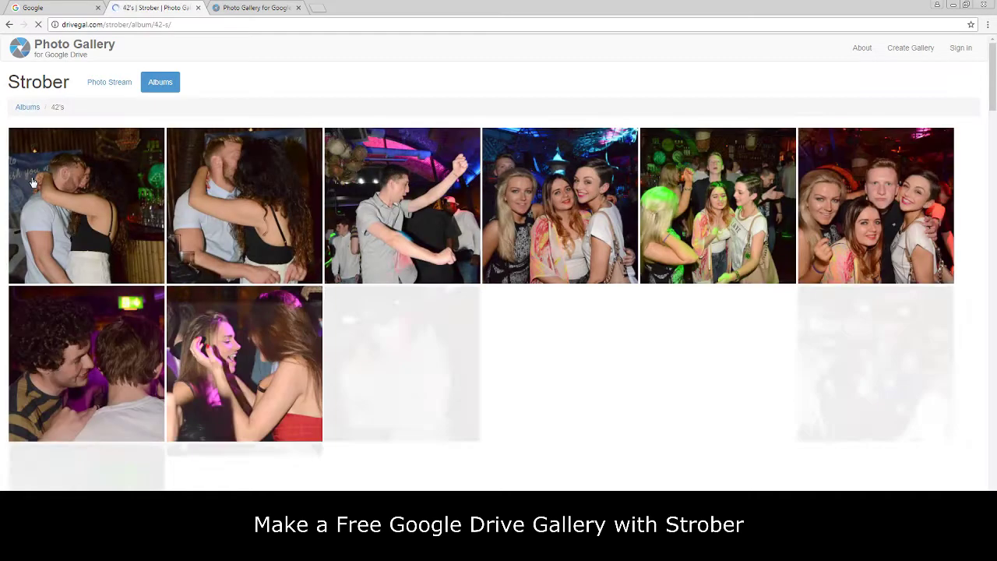
{"action": "scroll", "coordinate": [589, 206], "scroll_direction": "down", "scroll_amount": 2}
{"action": "scroll", "coordinate": [590, 206], "scroll_direction": "down", "scroll_amount": 10}
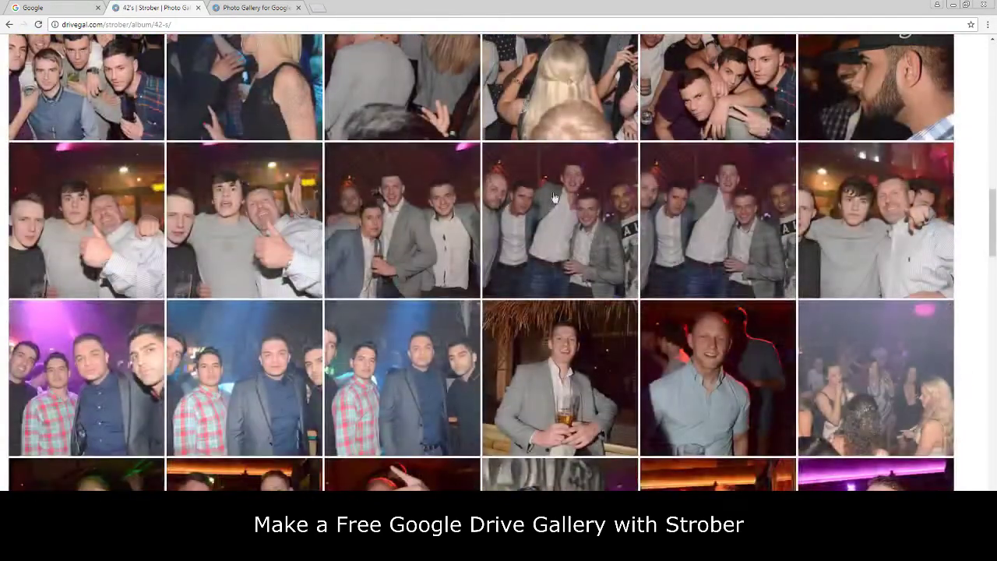
{"action": "left_click", "coordinate": [7, 26]}
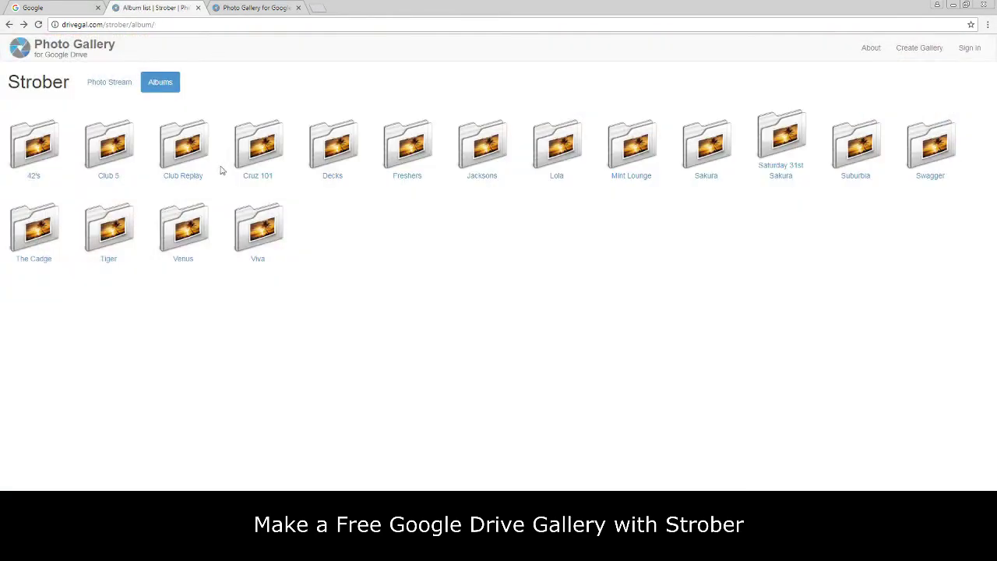
Open the Saturday 31st Sakura album and view DSC_0415.jpg and the two photos following it at enlarged size
{"action": "left_click", "coordinate": [783, 176]}
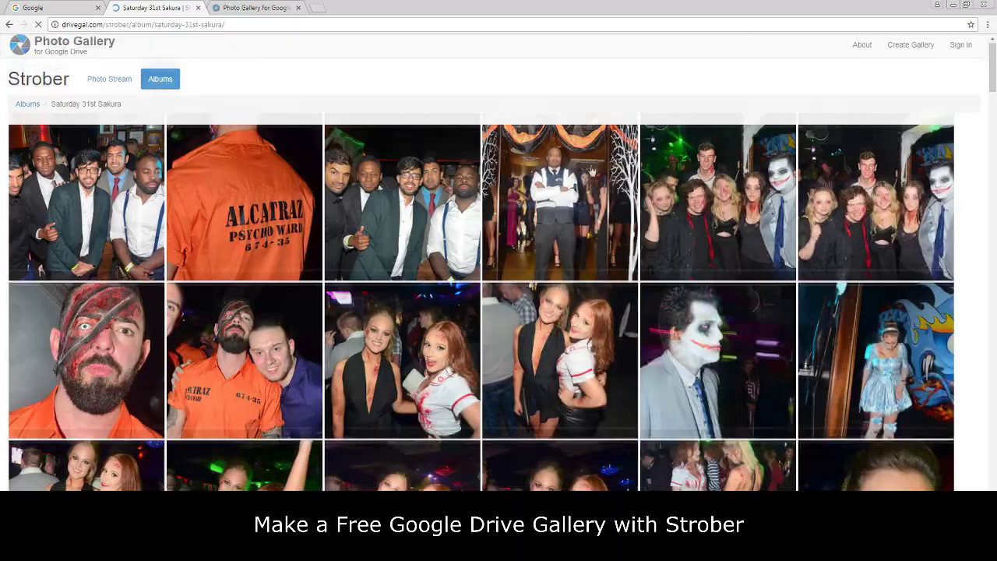
{"action": "scroll", "coordinate": [520, 185], "scroll_direction": "down", "scroll_amount": 3}
{"action": "scroll", "coordinate": [521, 184], "scroll_direction": "down", "scroll_amount": 10}
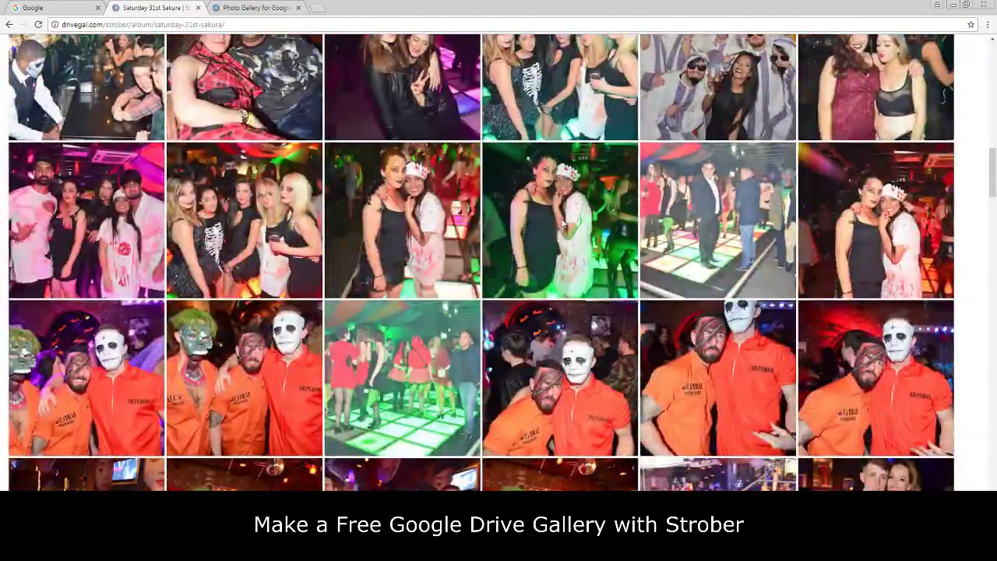
{"action": "left_click", "coordinate": [564, 223]}
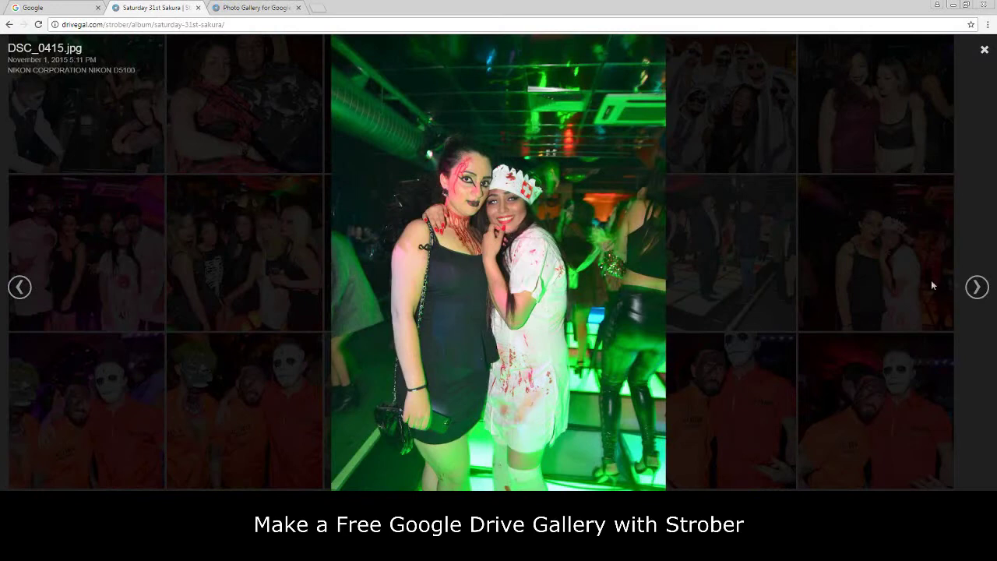
{"action": "left_click", "coordinate": [975, 286]}
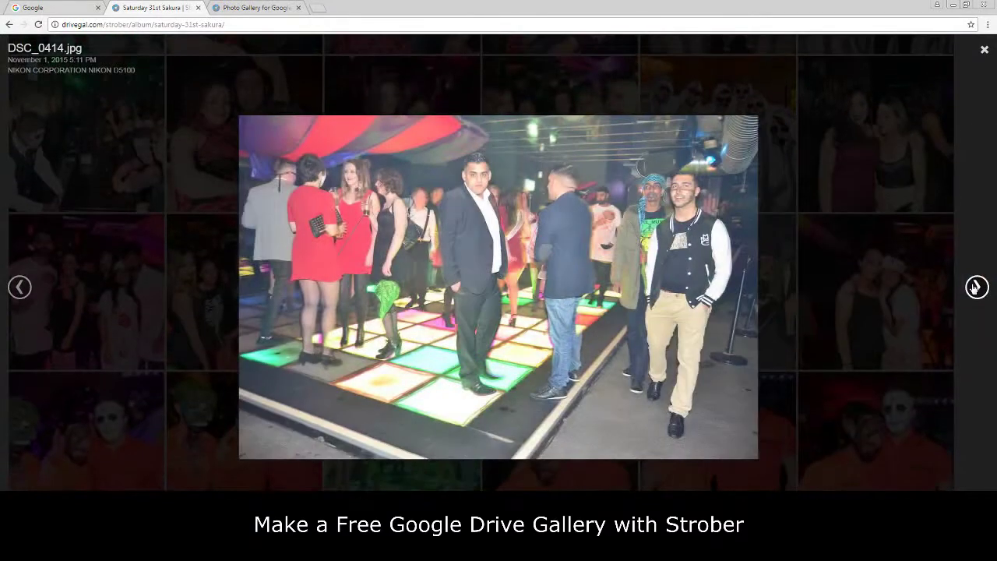
{"action": "left_click", "coordinate": [975, 287]}
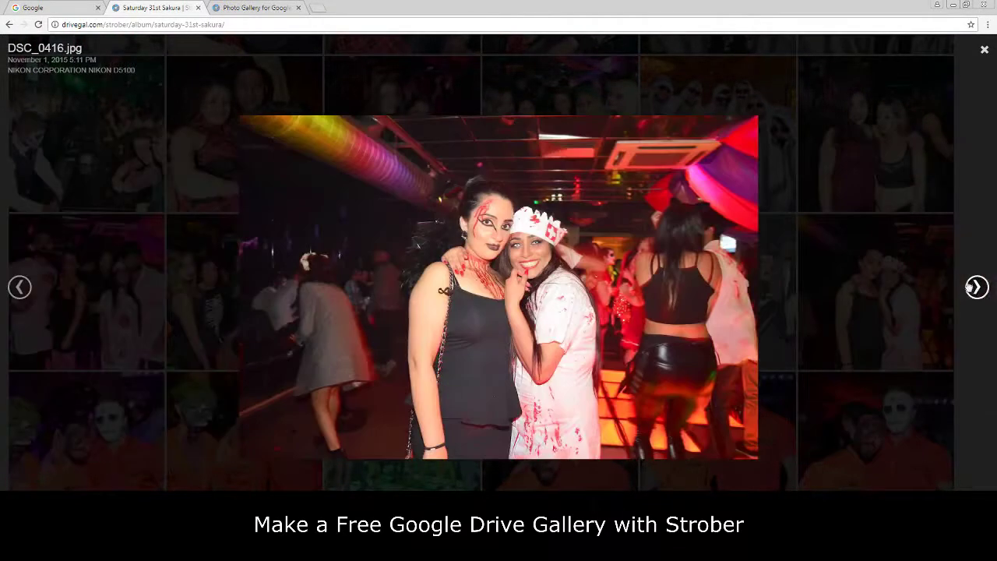
{"action": "left_click", "coordinate": [984, 49]}
Look through more photos in the Saturday 31st Sakura album and go back to the album list
{"action": "scroll", "coordinate": [621, 222], "scroll_direction": "down", "scroll_amount": 4}
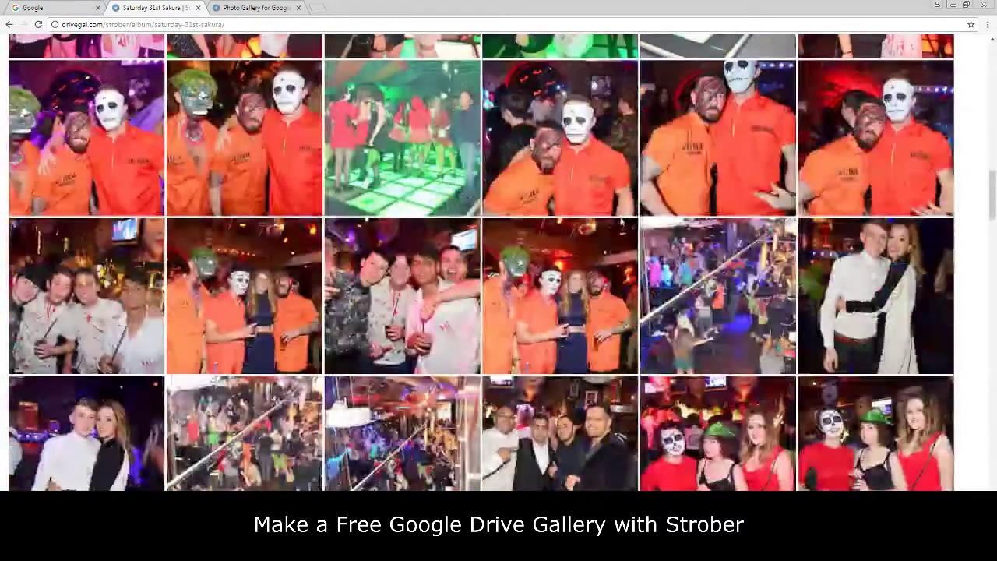
{"action": "scroll", "coordinate": [621, 222], "scroll_direction": "down", "scroll_amount": 7}
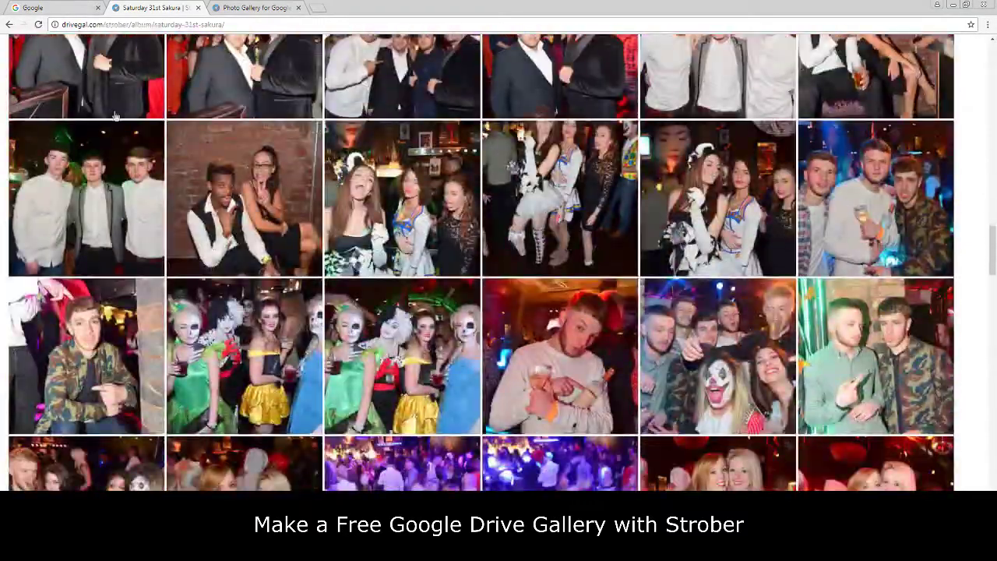
{"action": "left_click", "coordinate": [9, 24]}
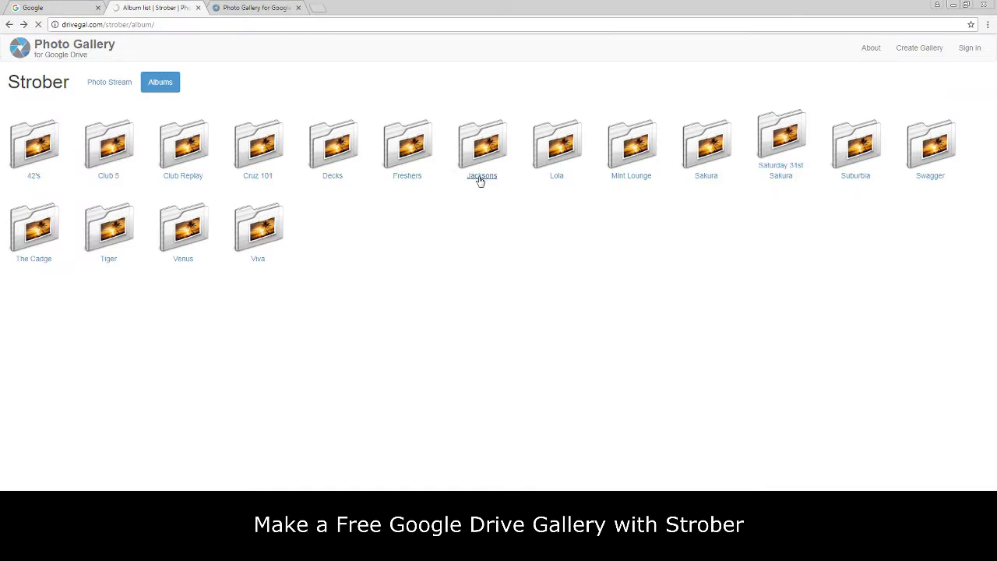
Browse the photos in the Jacksons album and return to the album list
{"action": "left_click", "coordinate": [481, 166]}
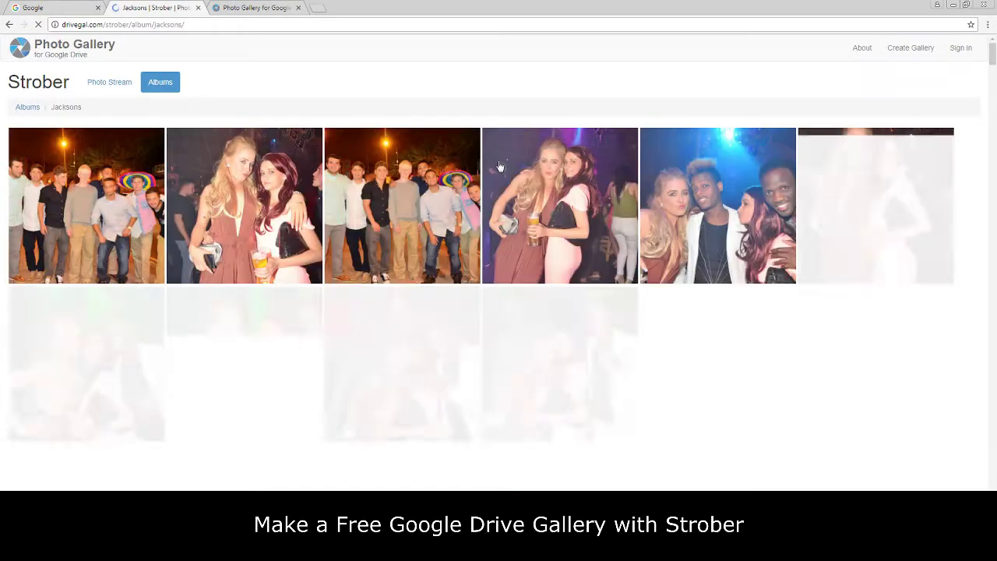
{"action": "scroll", "coordinate": [548, 206], "scroll_direction": "down", "scroll_amount": 9}
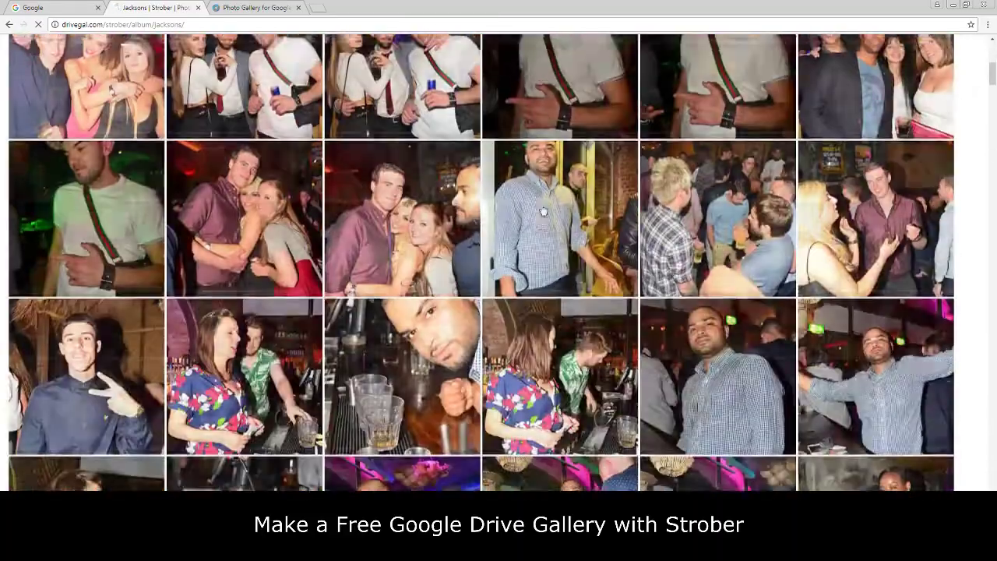
{"action": "scroll", "coordinate": [489, 221], "scroll_direction": "down", "scroll_amount": 9}
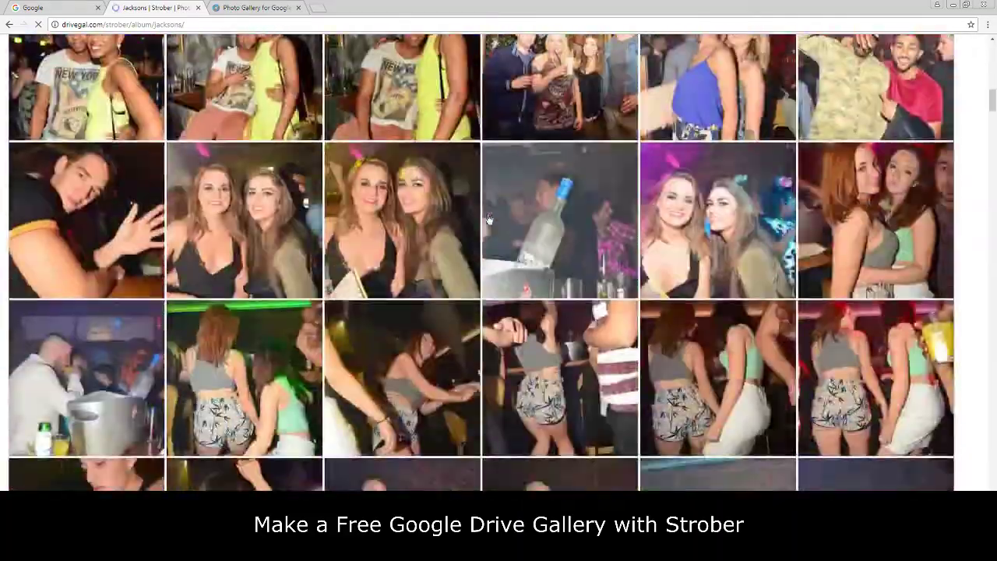
{"action": "scroll", "coordinate": [583, 296], "scroll_direction": "up", "scroll_amount": 19}
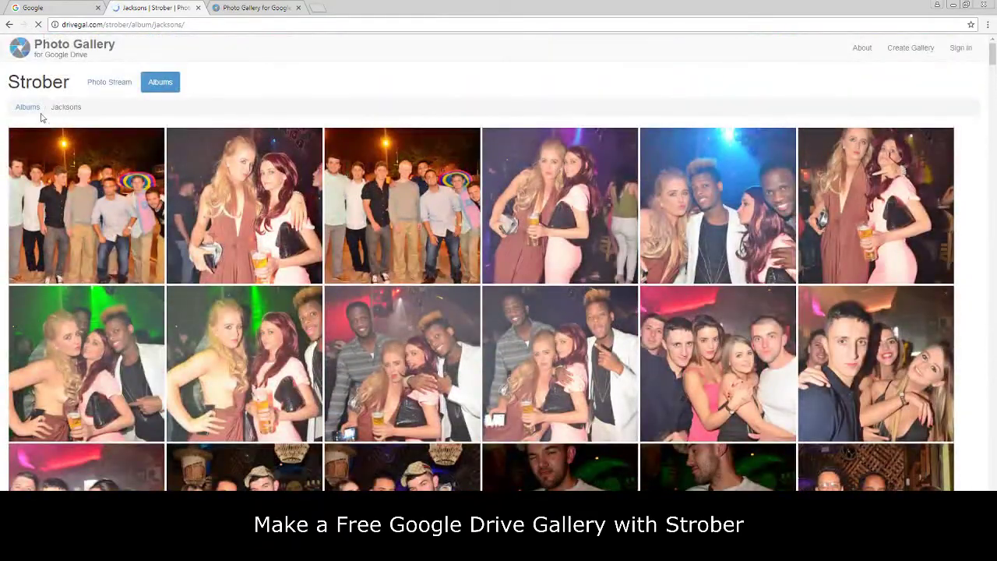
{"action": "left_click", "coordinate": [29, 107]}
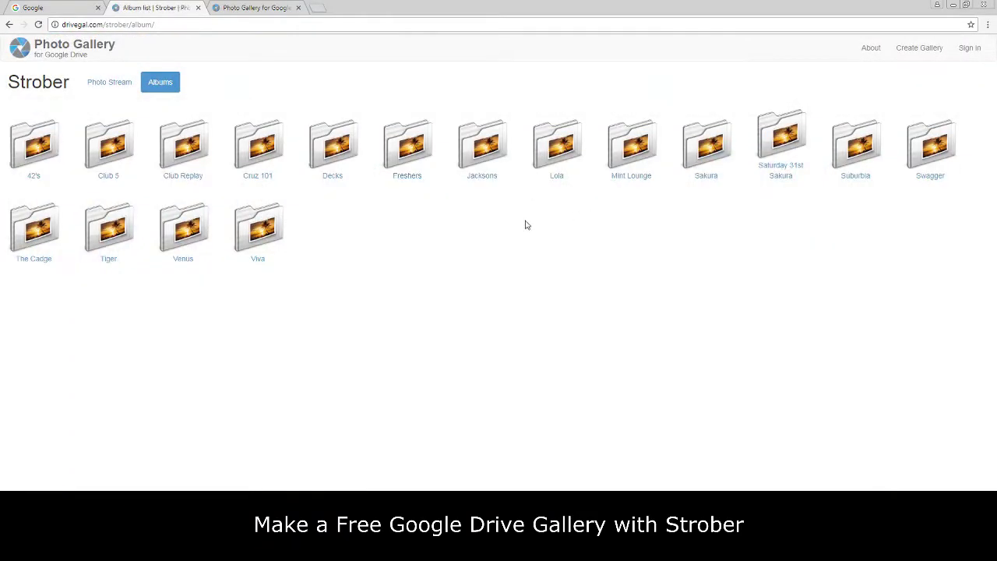
Open the Viva album and look through its photos
{"action": "left_click", "coordinate": [282, 239]}
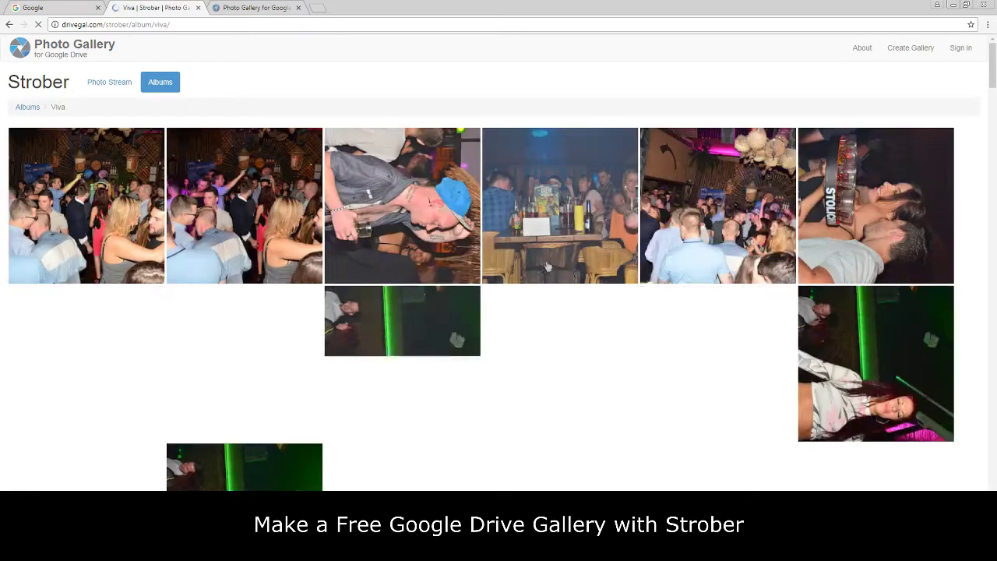
{"action": "scroll", "coordinate": [704, 311], "scroll_direction": "down", "scroll_amount": 8}
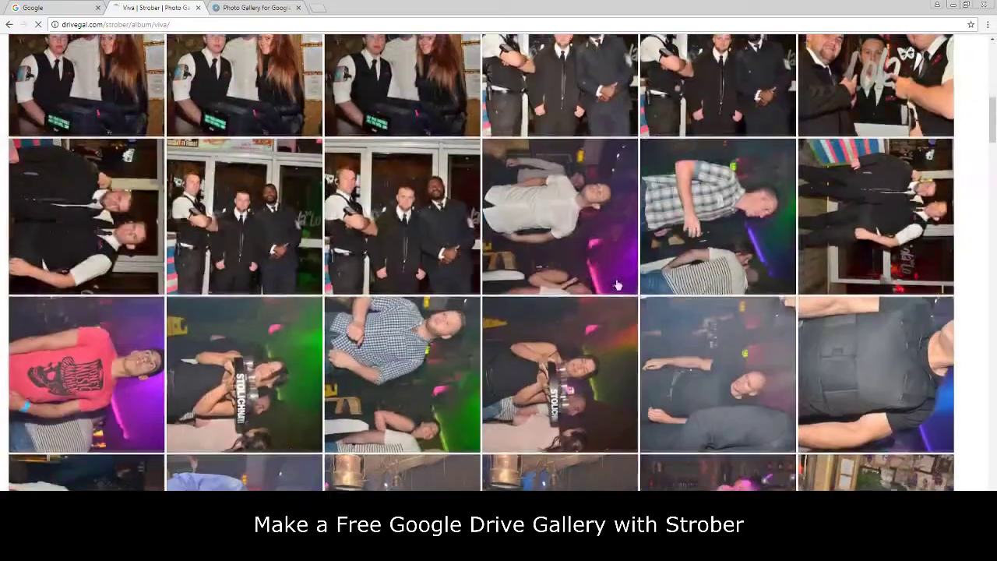
{"action": "scroll", "coordinate": [617, 285], "scroll_direction": "up", "scroll_amount": 3}
{"action": "scroll", "coordinate": [617, 285], "scroll_direction": "up", "scroll_amount": 5}
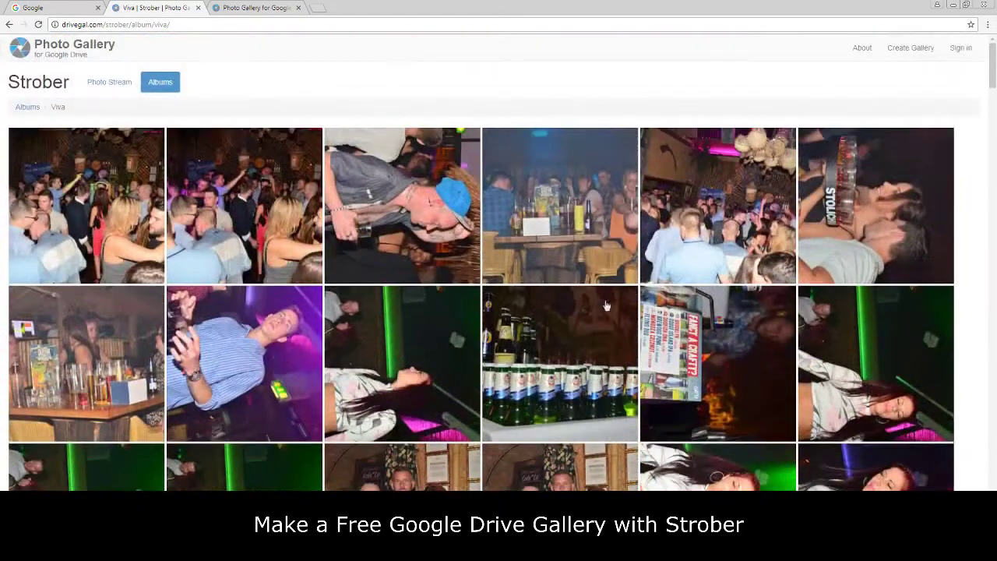
Cut the Viva album's web address and paste it back in place, ending on the album list
{"action": "left_click", "coordinate": [148, 24]}
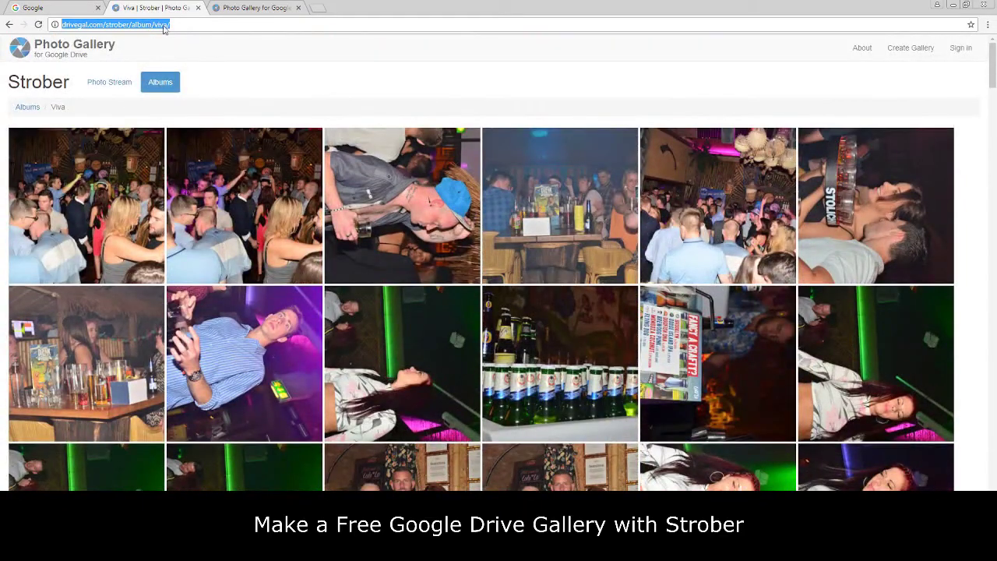
{"action": "right_click", "coordinate": [161, 26]}
{"action": "left_click", "coordinate": [181, 54]}
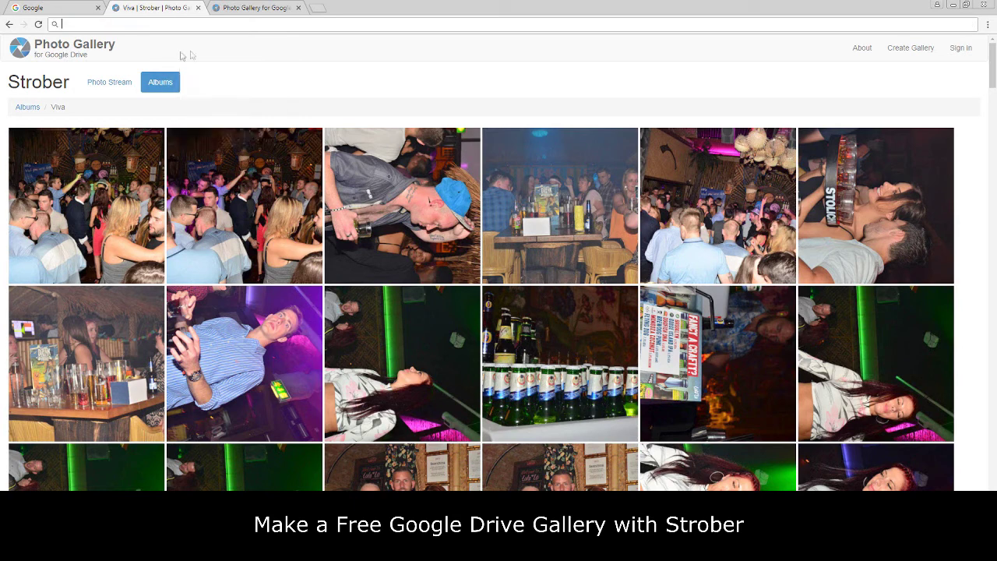
{"action": "right_click", "coordinate": [152, 24]}
{"action": "left_click", "coordinate": [260, 69]}
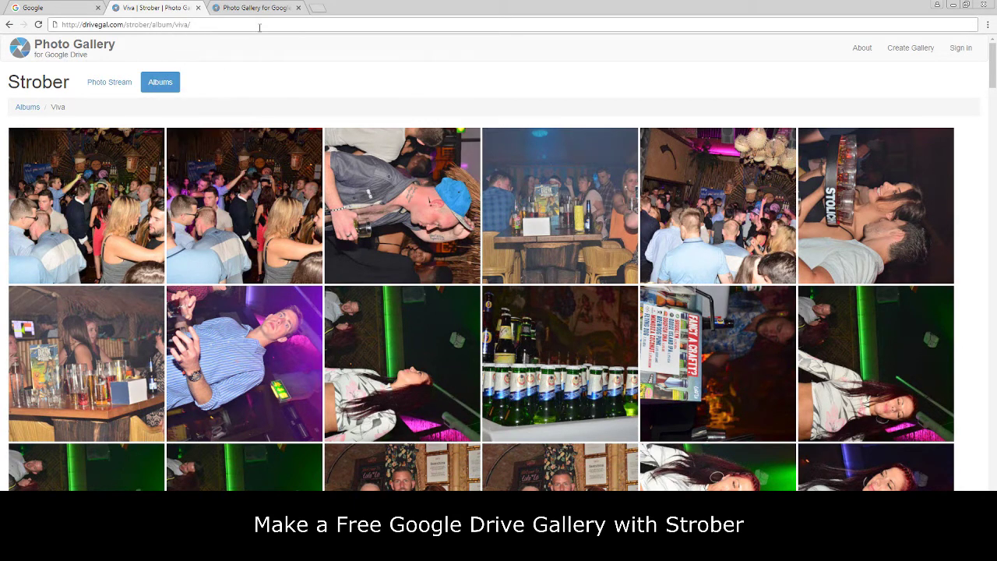
{"action": "left_click", "coordinate": [29, 107]}
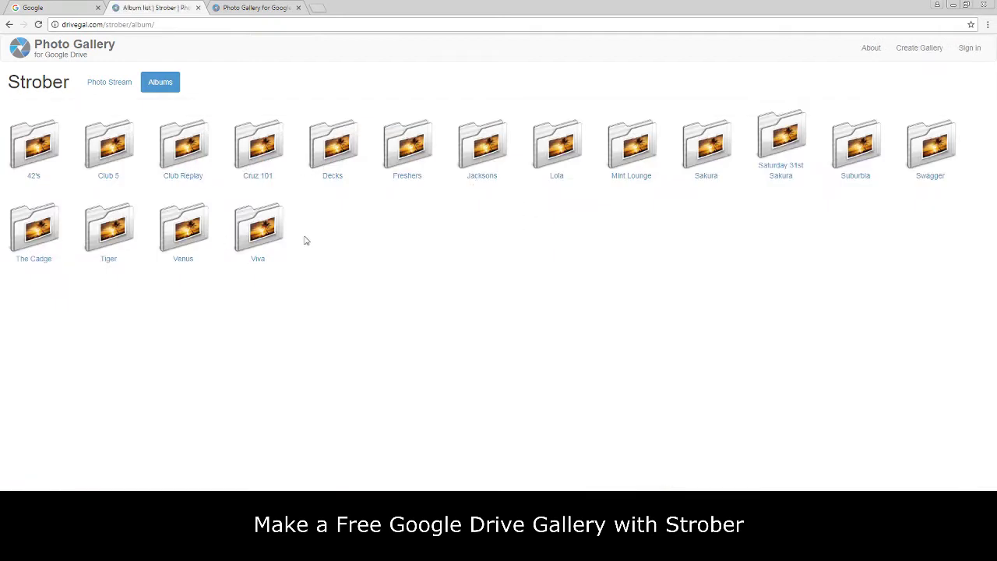
Browse the Tiger album, view DSC_0082.jpg at enlarged size, and return to the album list
{"action": "left_click", "coordinate": [117, 265]}
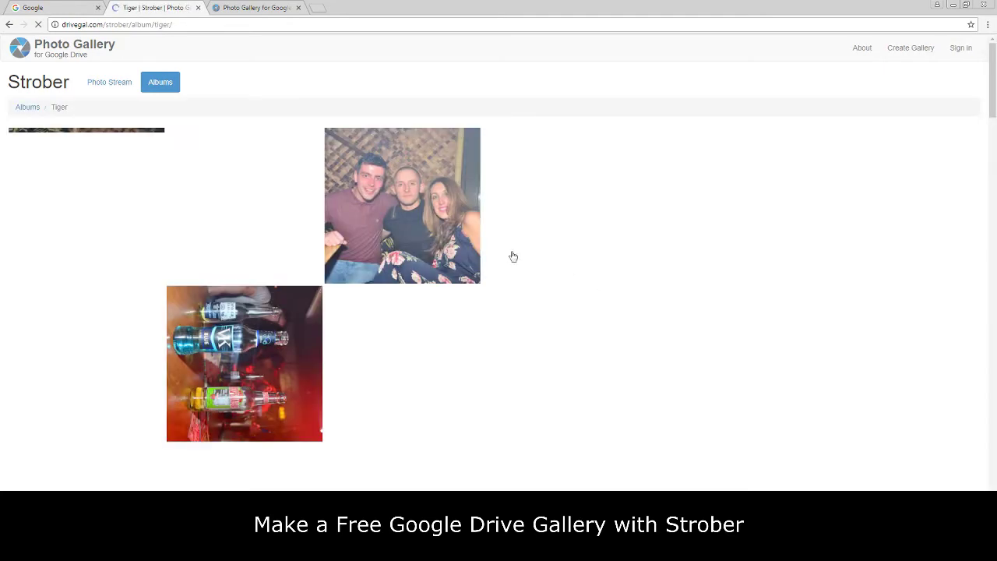
{"action": "scroll", "coordinate": [649, 248], "scroll_direction": "down", "scroll_amount": 10}
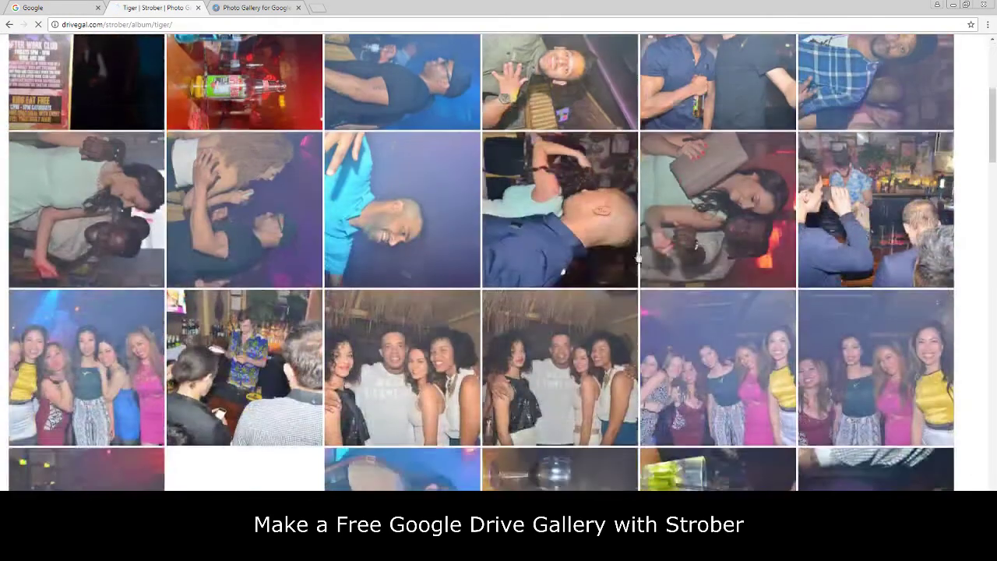
{"action": "scroll", "coordinate": [600, 271], "scroll_direction": "down", "scroll_amount": 3}
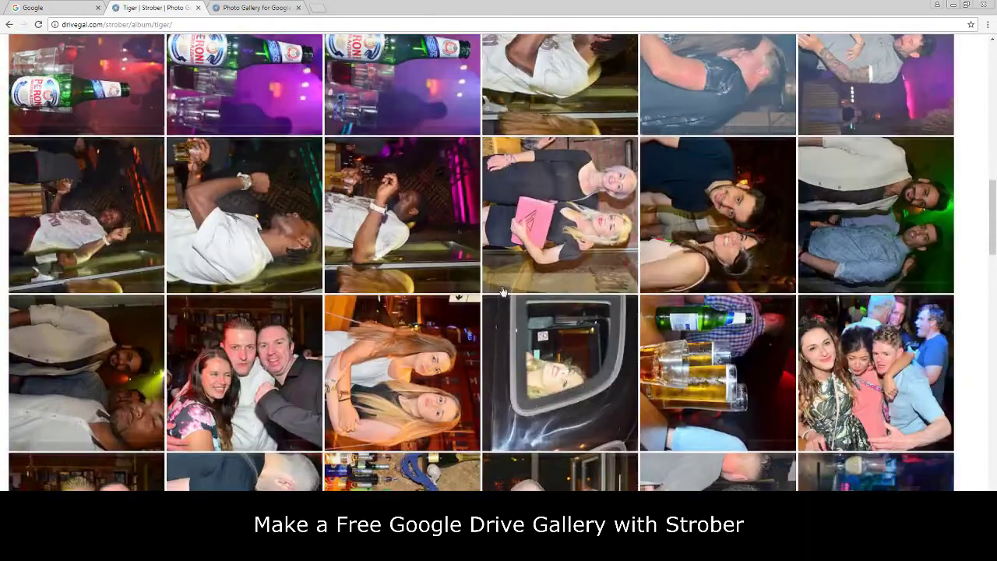
{"action": "left_click", "coordinate": [465, 285]}
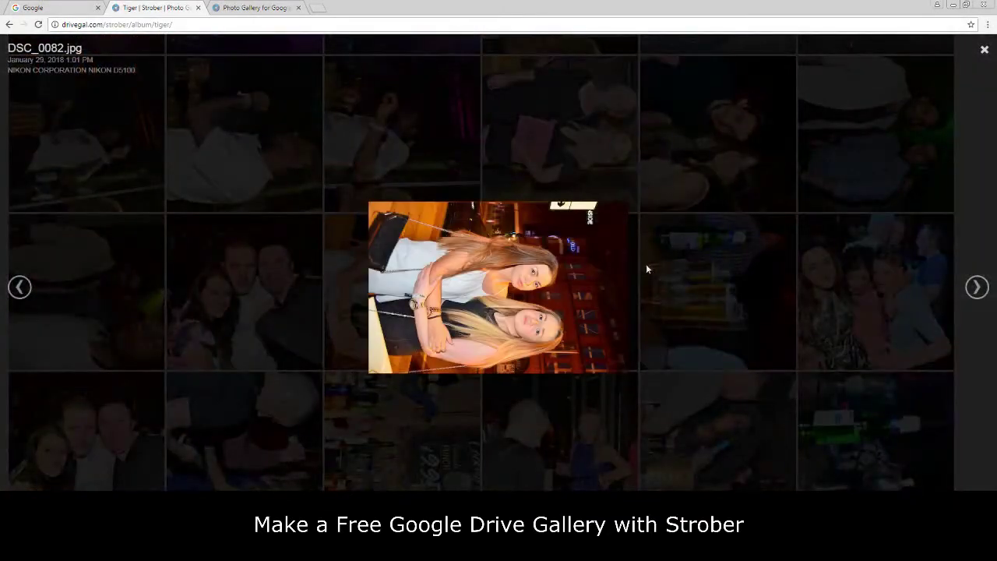
{"action": "left_click", "coordinate": [983, 50]}
{"action": "scroll", "coordinate": [411, 254], "scroll_direction": "up", "scroll_amount": 15}
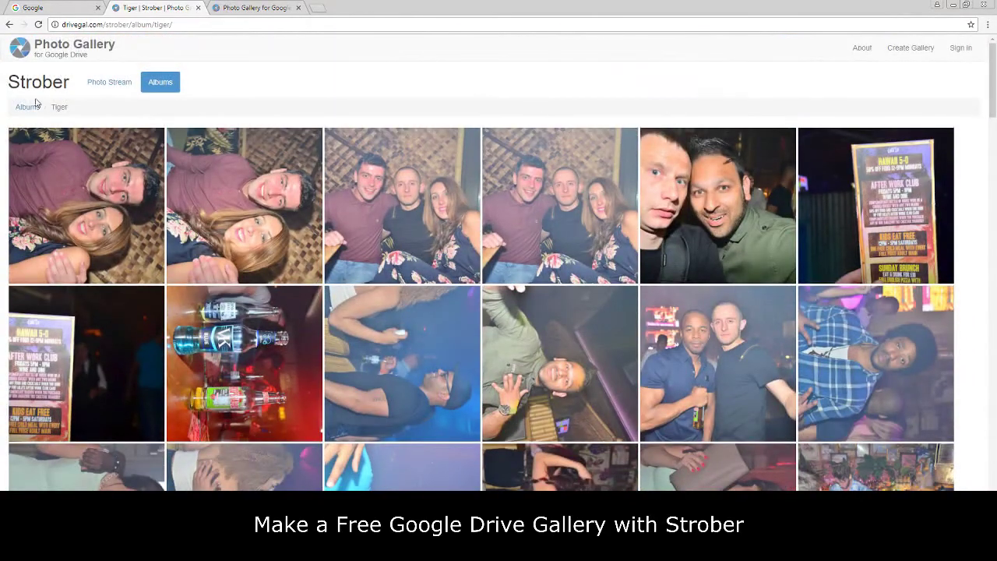
{"action": "left_click", "coordinate": [36, 114]}
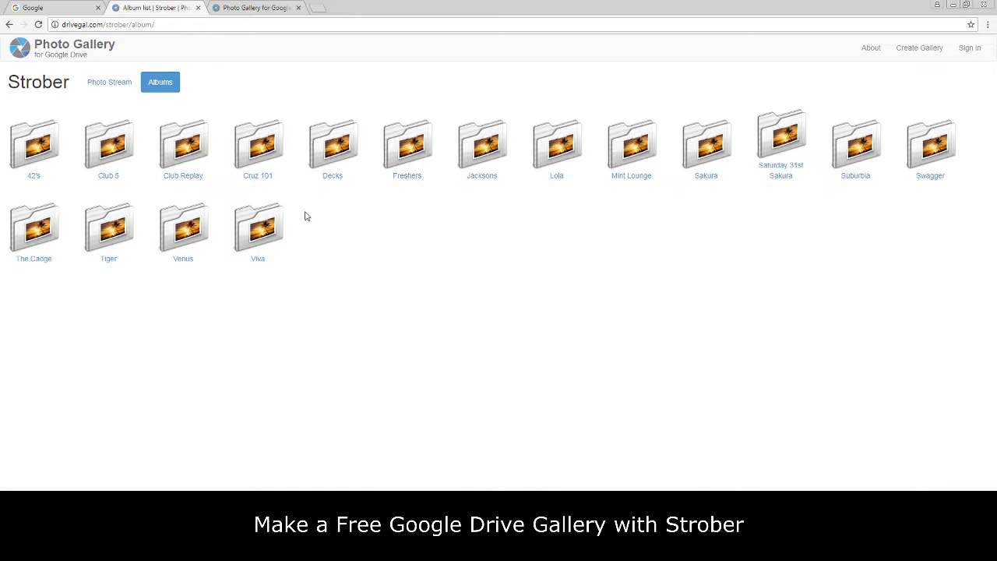
Open My Drive in Google Drive from the Google home page
{"action": "left_click", "coordinate": [47, 9]}
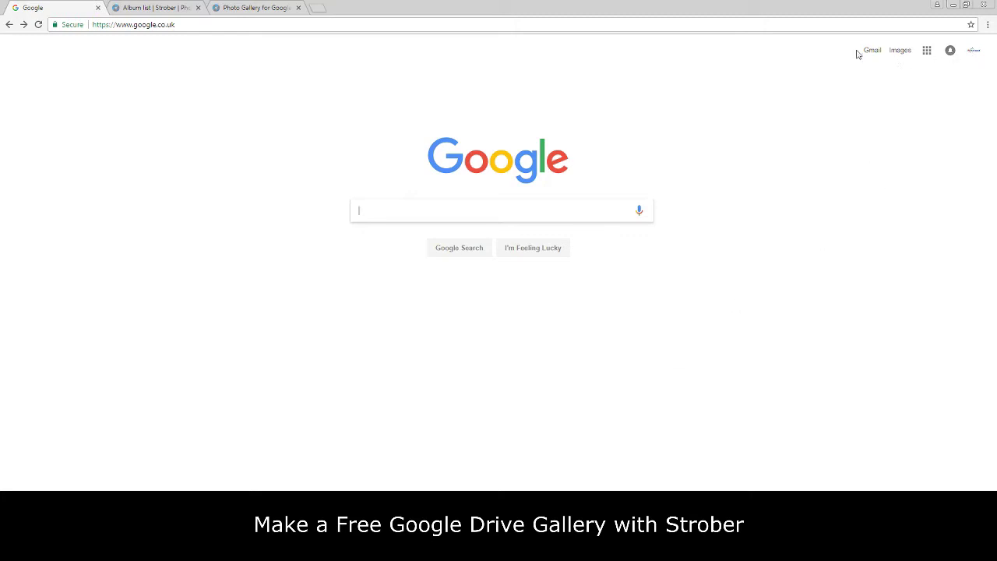
{"action": "left_click", "coordinate": [927, 52]}
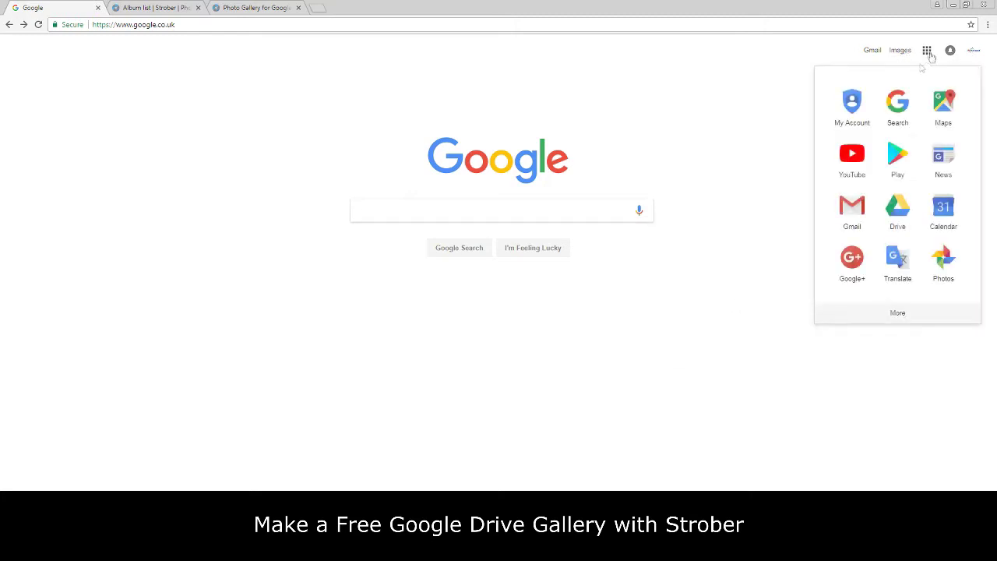
{"action": "left_click", "coordinate": [897, 210]}
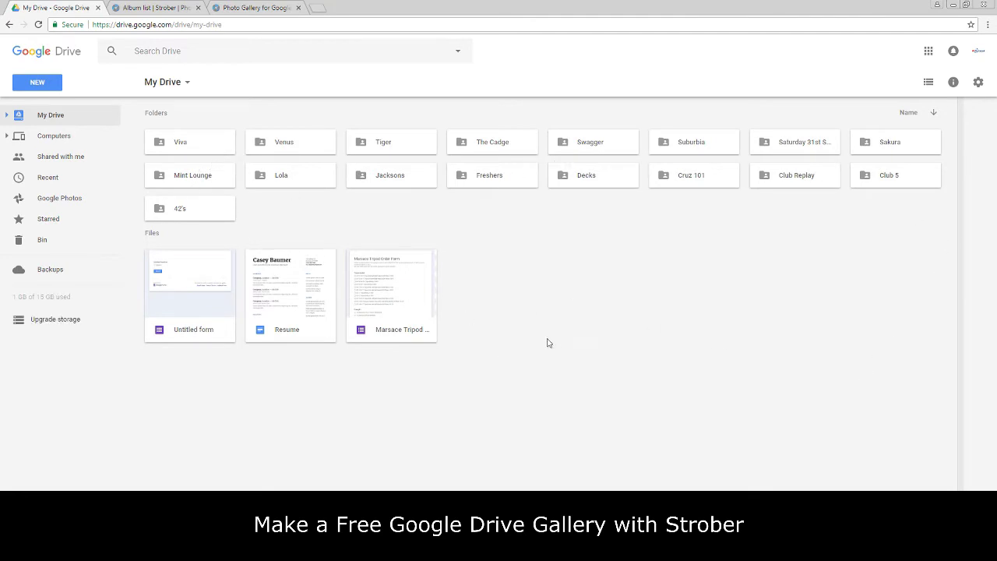
Switch to the Photo Gallery for Google Drive home page and open its gallery creation page
{"action": "left_click", "coordinate": [262, 11]}
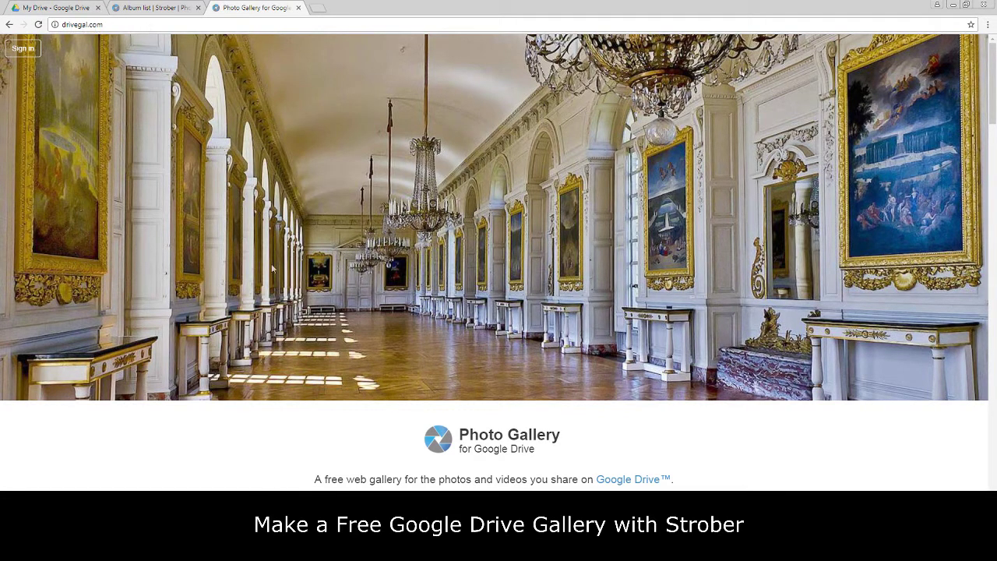
{"action": "scroll", "coordinate": [516, 270], "scroll_direction": "down", "scroll_amount": 3}
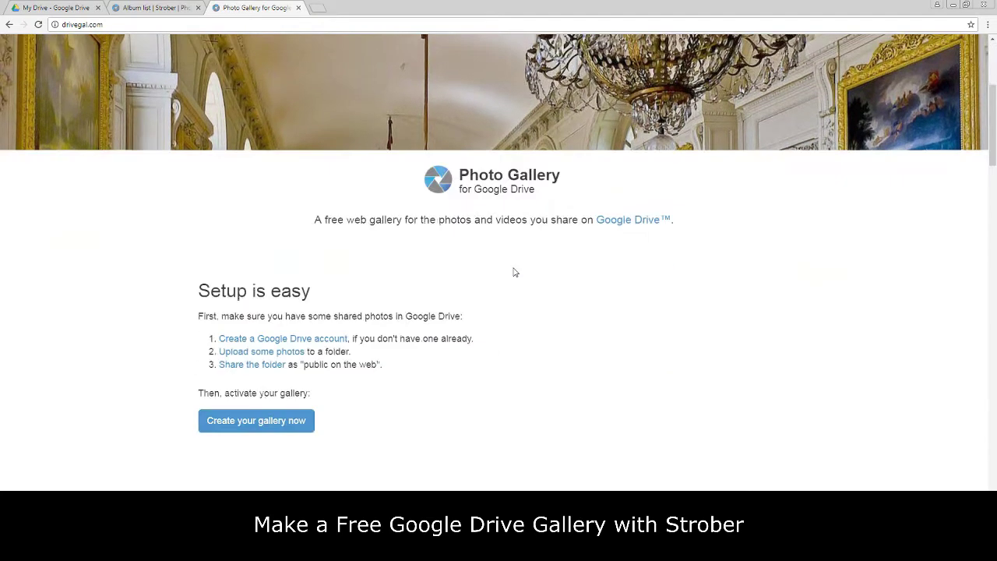
{"action": "left_click", "coordinate": [276, 427]}
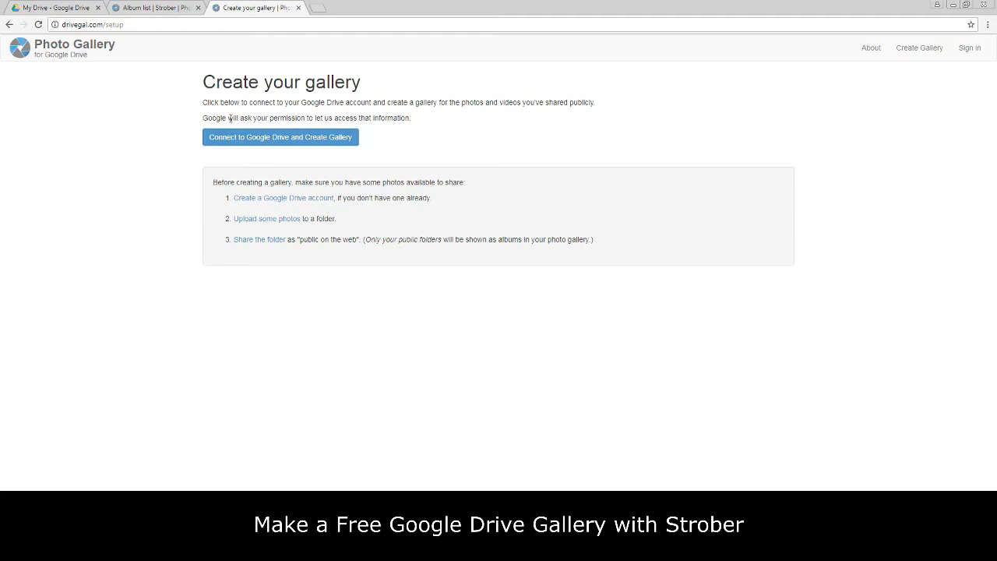
Look over the folders in My Drive, switch to the Strober gallery's album list, and browse the Freshers album
{"action": "left_click", "coordinate": [74, 7]}
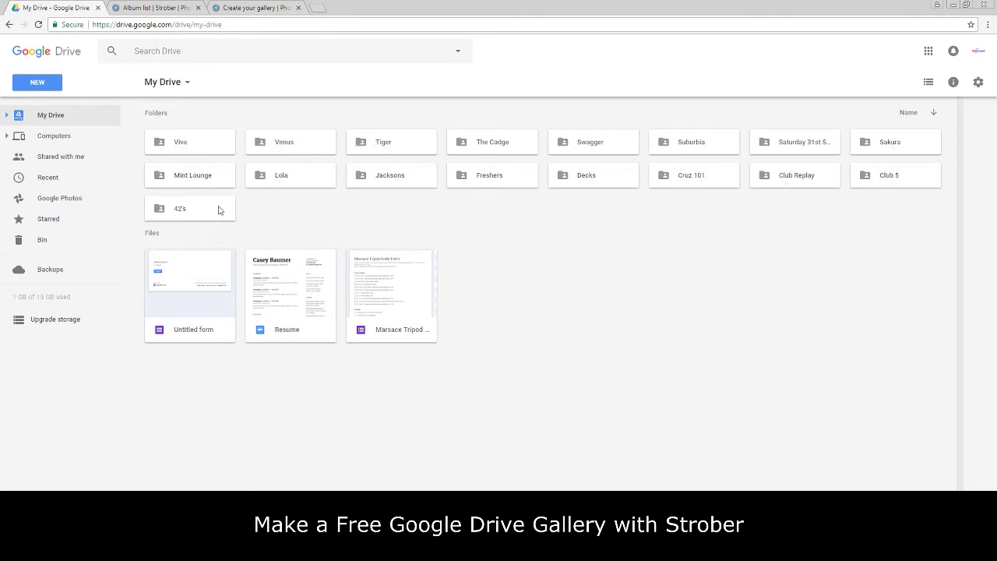
{"action": "left_click", "coordinate": [154, 9]}
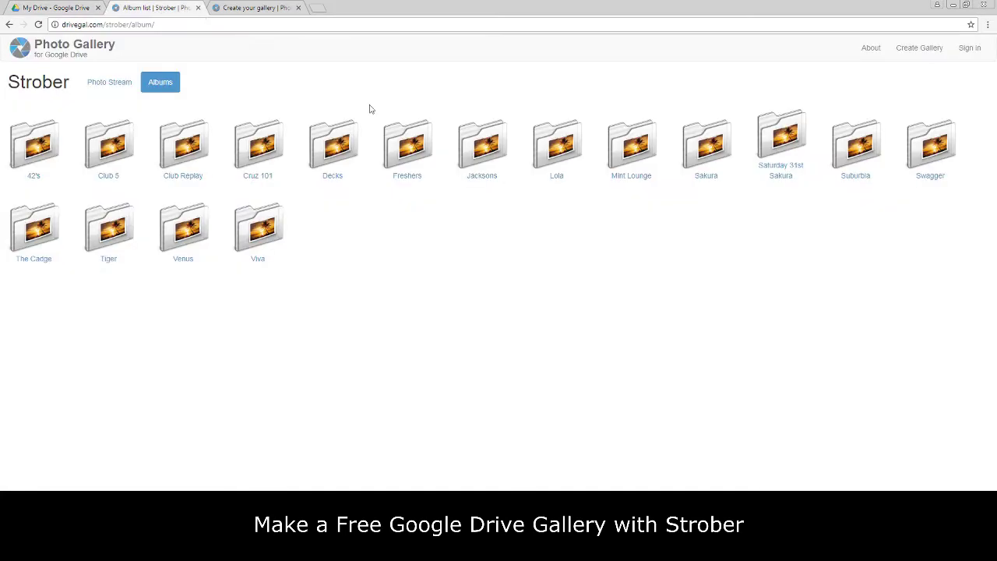
{"action": "left_click", "coordinate": [408, 181]}
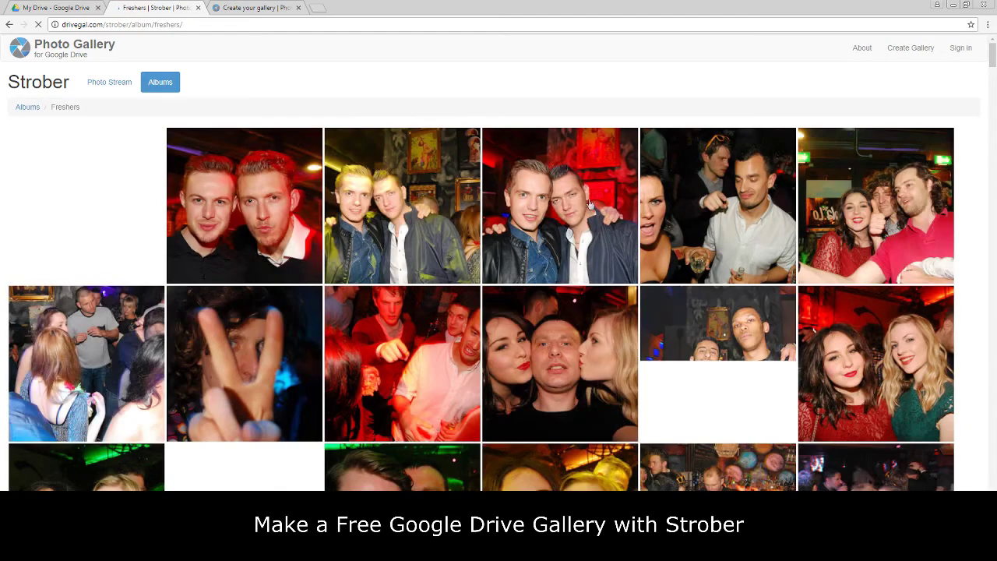
{"action": "scroll", "coordinate": [589, 204], "scroll_direction": "down", "scroll_amount": 8}
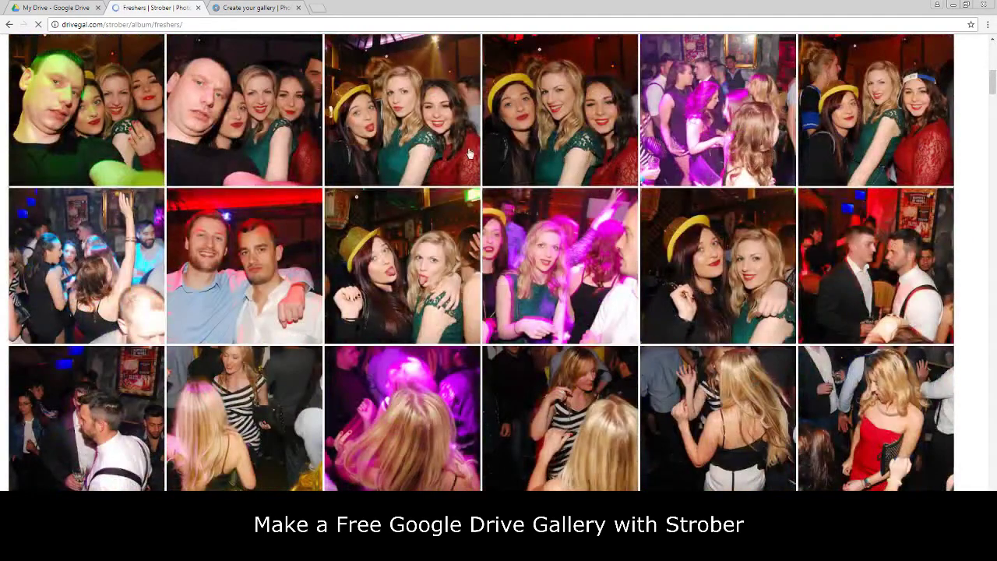
Switch to Google Drive, browse the photos in the Freshers folder, and return to My Drive
{"action": "key", "text": "ctrl+shift+Tab"}
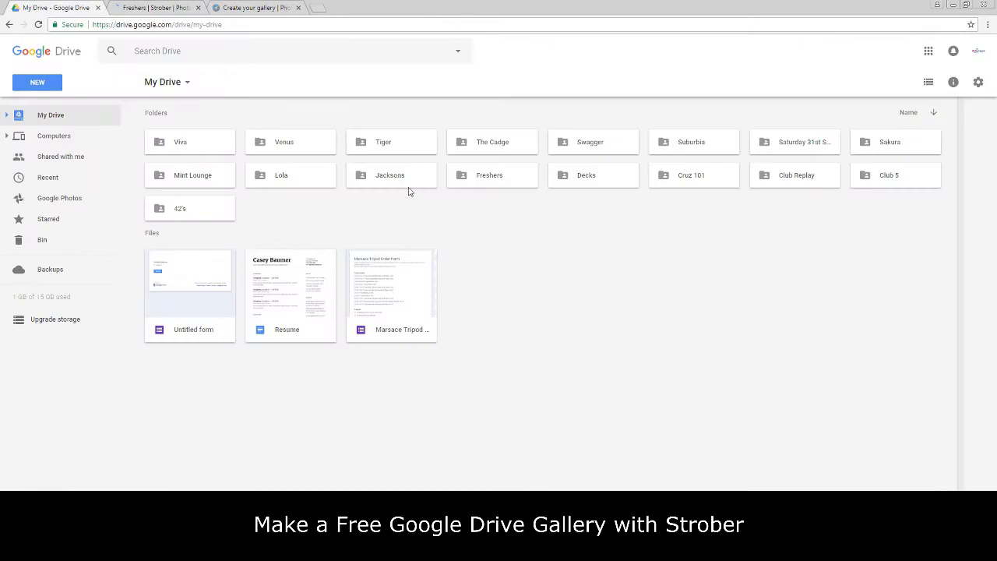
{"action": "double_click", "coordinate": [483, 180]}
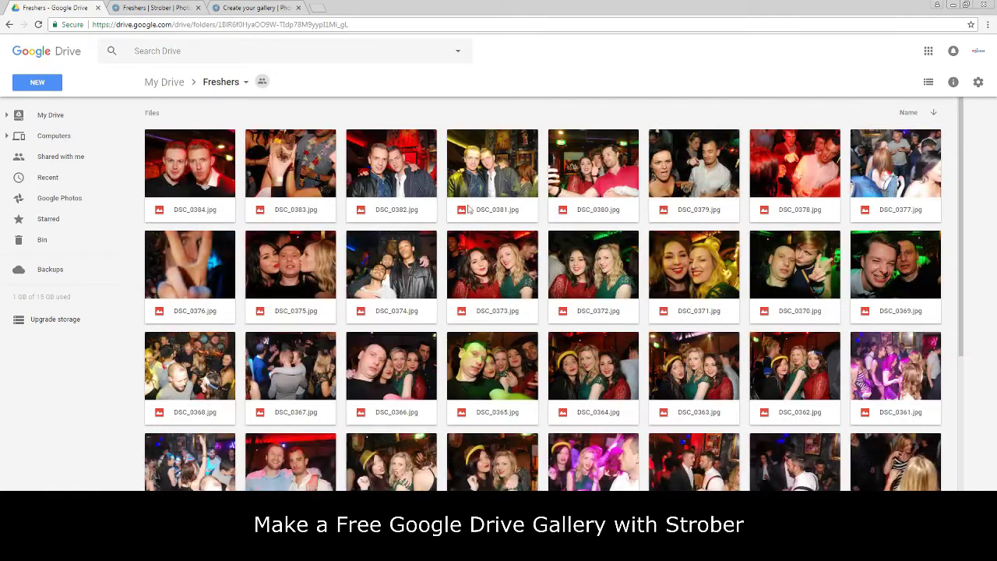
{"action": "scroll", "coordinate": [599, 327], "scroll_direction": "down", "scroll_amount": 5}
{"action": "scroll", "coordinate": [598, 327], "scroll_direction": "up", "scroll_amount": 4}
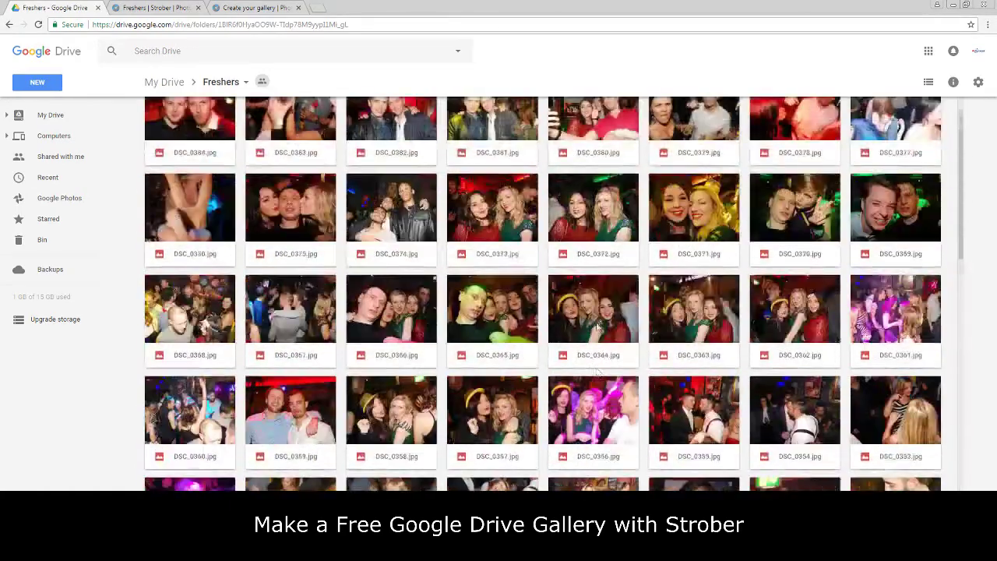
{"action": "scroll", "coordinate": [598, 327], "scroll_direction": "up", "scroll_amount": 1}
{"action": "left_click", "coordinate": [14, 25]}
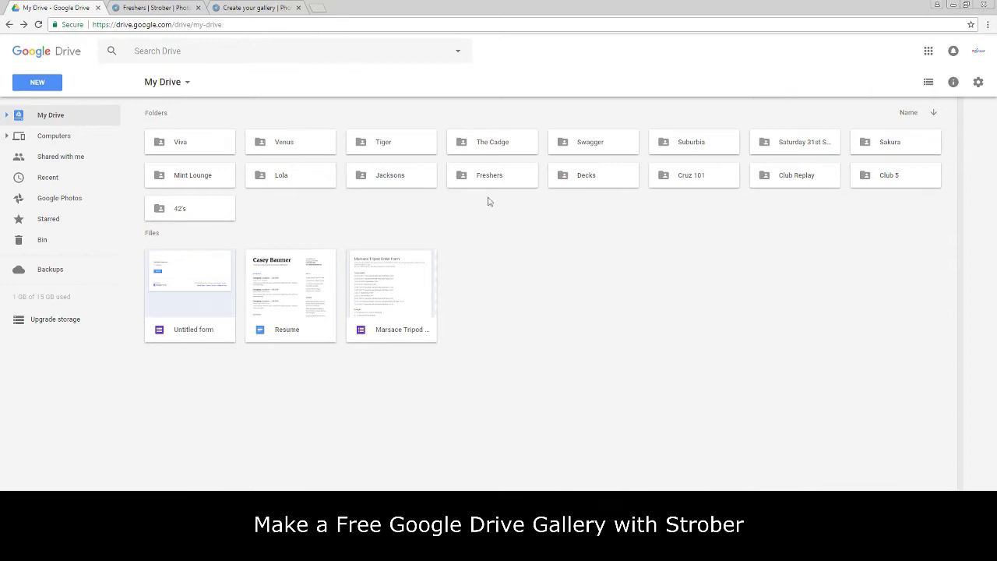
Upload the Armed Response folder to My Drive, check the photos inside it, and return to My Drive
{"action": "right_click", "coordinate": [522, 218]}
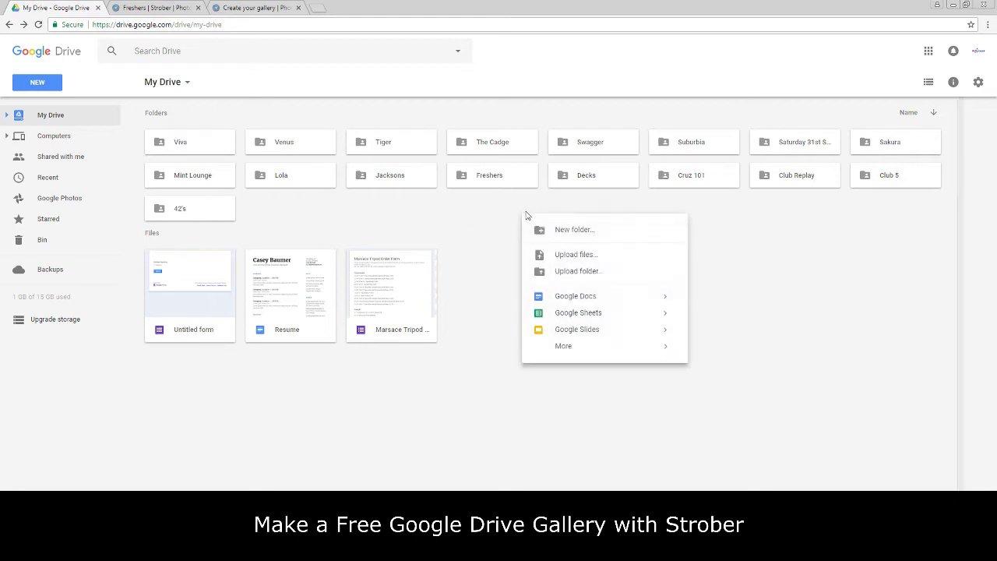
{"action": "left_click", "coordinate": [561, 274]}
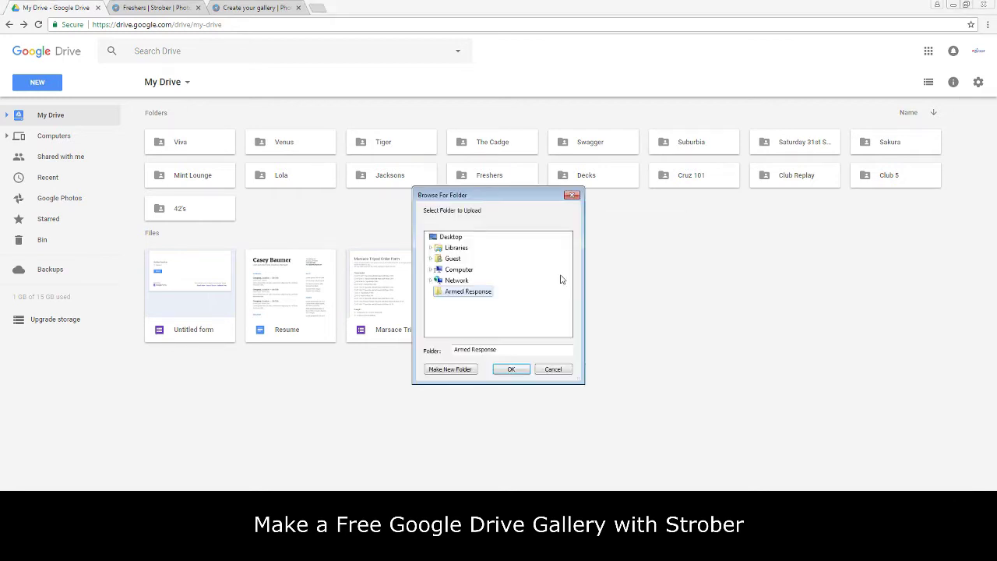
{"action": "left_click", "coordinate": [513, 368]}
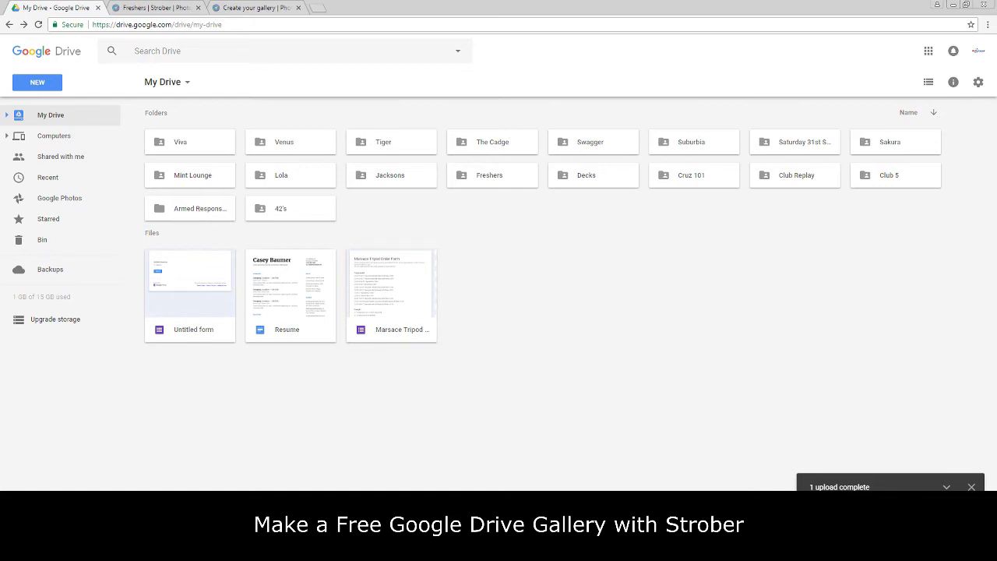
{"action": "double_click", "coordinate": [196, 212]}
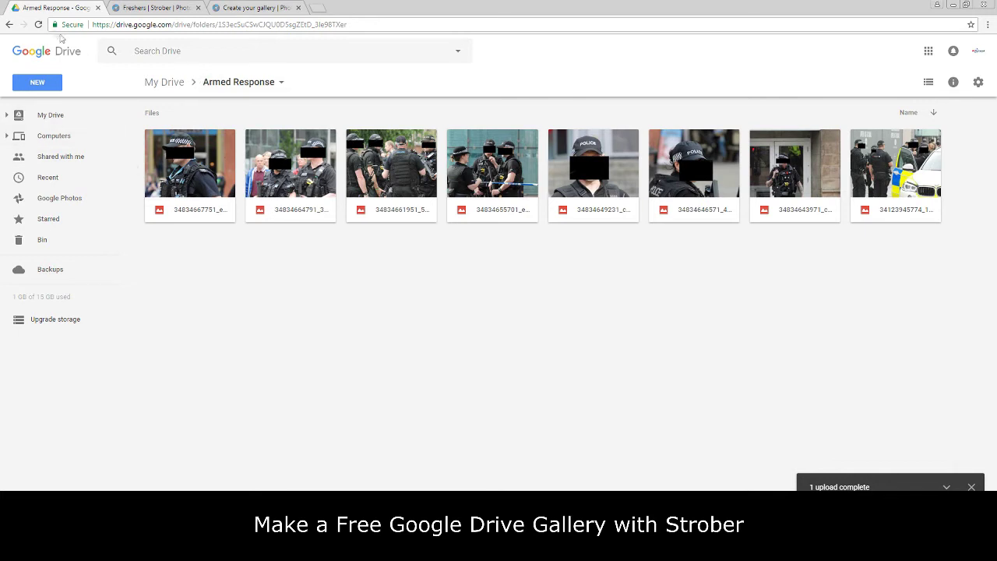
{"action": "left_click", "coordinate": [164, 85]}
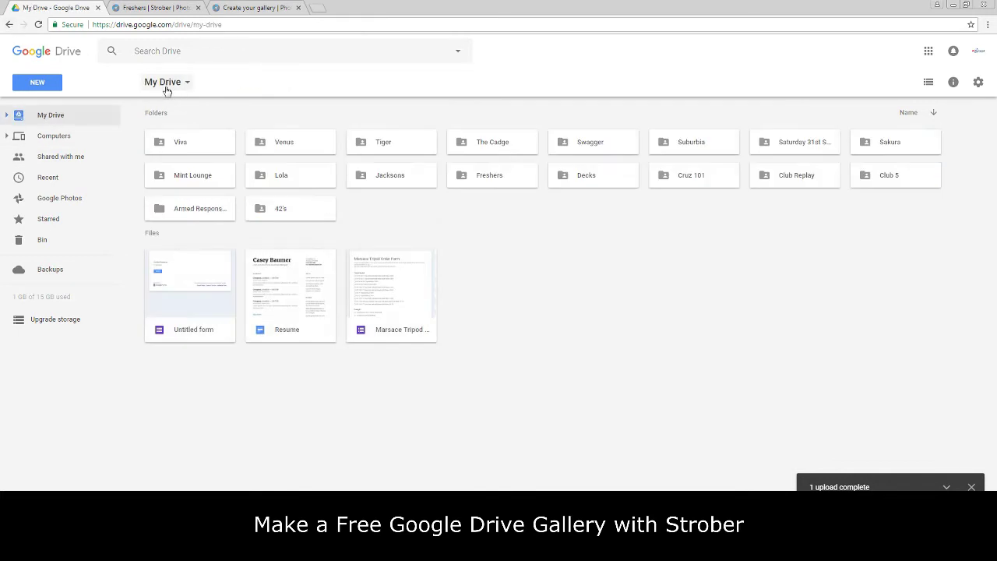
Check the Strober gallery's album list for the Armed Response folder, reload it, and switch back to Google Drive
{"action": "left_click", "coordinate": [179, 10]}
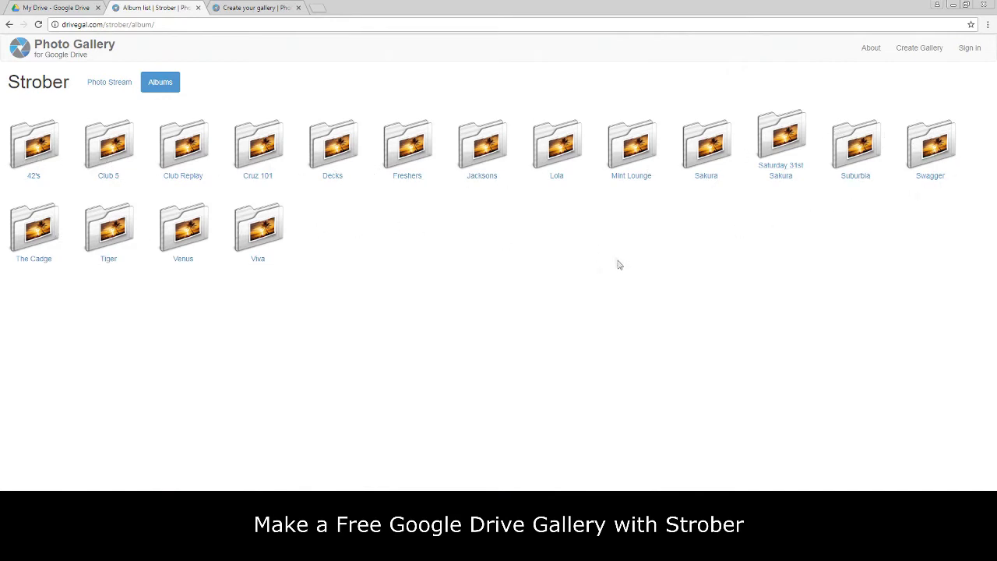
{"action": "left_click", "coordinate": [33, 7]}
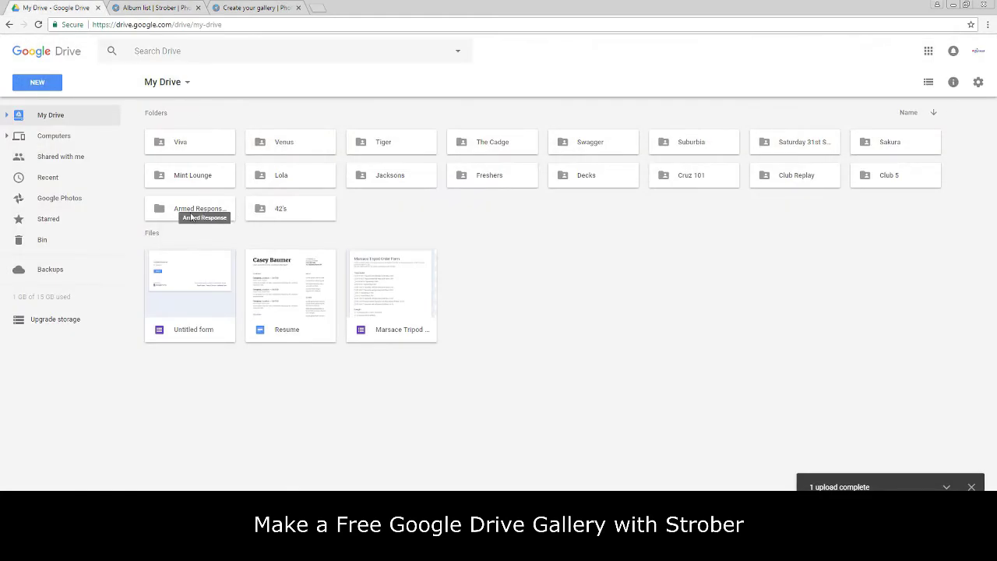
{"action": "key", "text": "ctrl+Tab"}
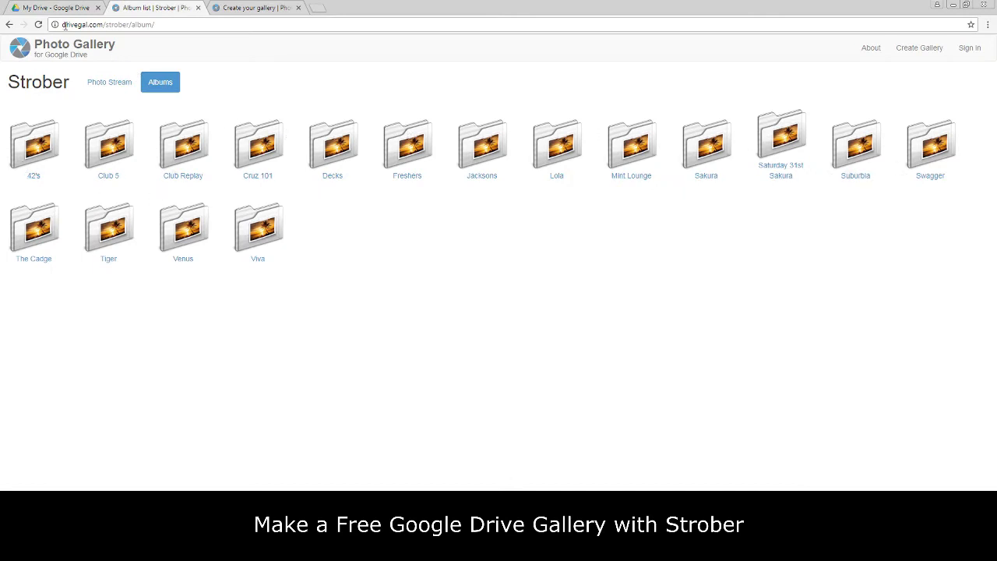
{"action": "left_click", "coordinate": [38, 24]}
{"action": "left_click", "coordinate": [66, 10]}
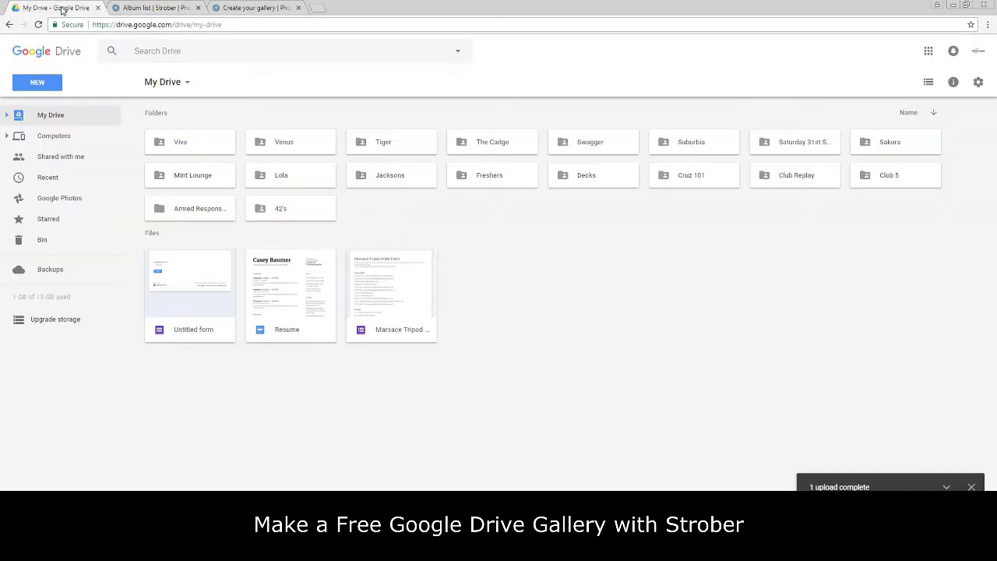
Share the Armed Response folder with link sharing set to "On – Public on the web" and view-only access
{"action": "left_click", "coordinate": [194, 217]}
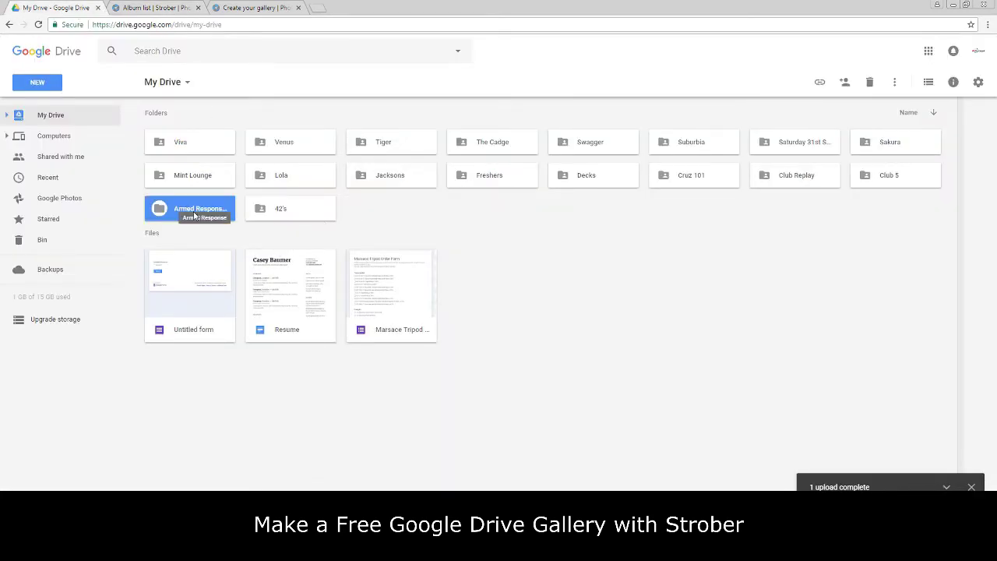
{"action": "right_click", "coordinate": [194, 216]}
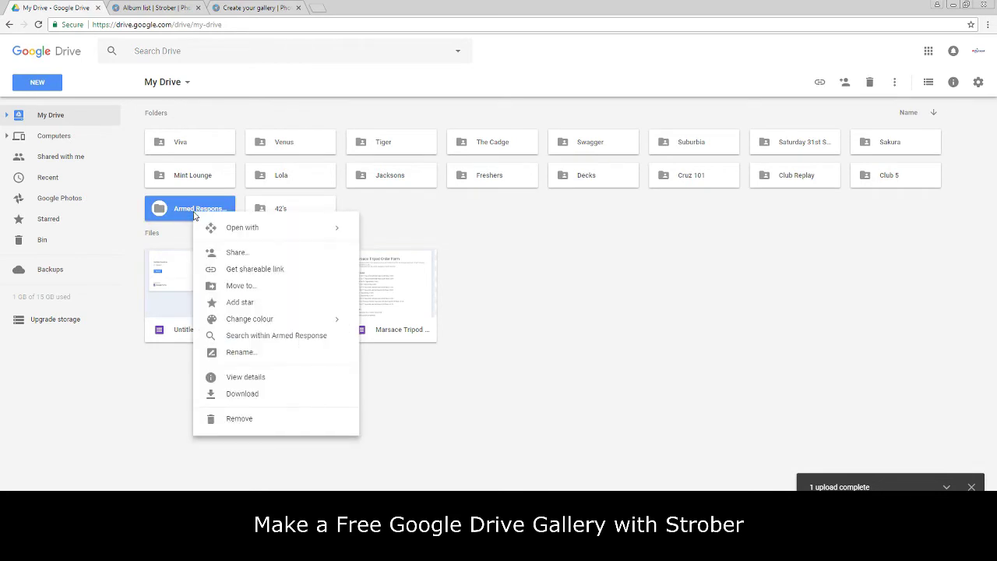
{"action": "left_click", "coordinate": [233, 255]}
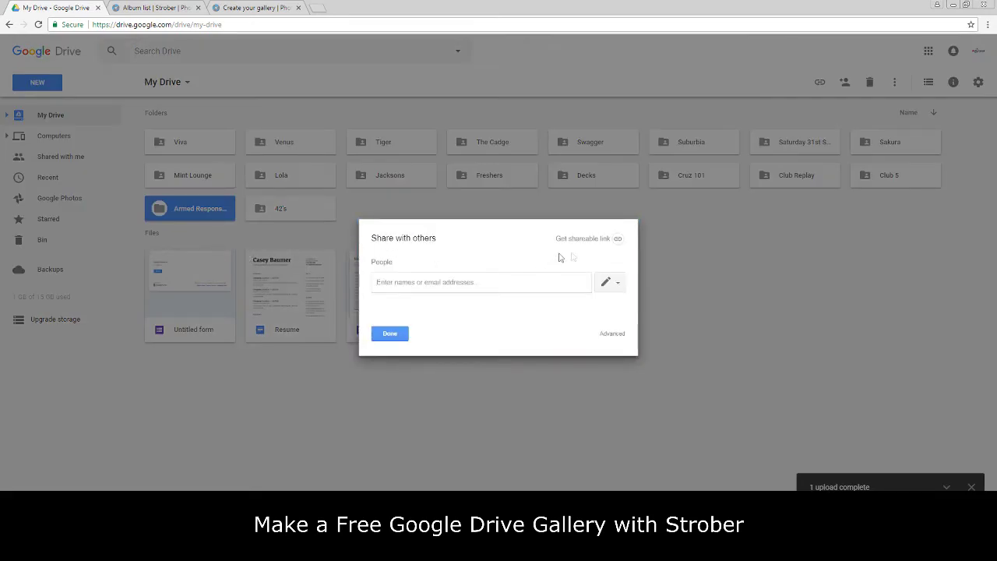
{"action": "left_click", "coordinate": [618, 239]}
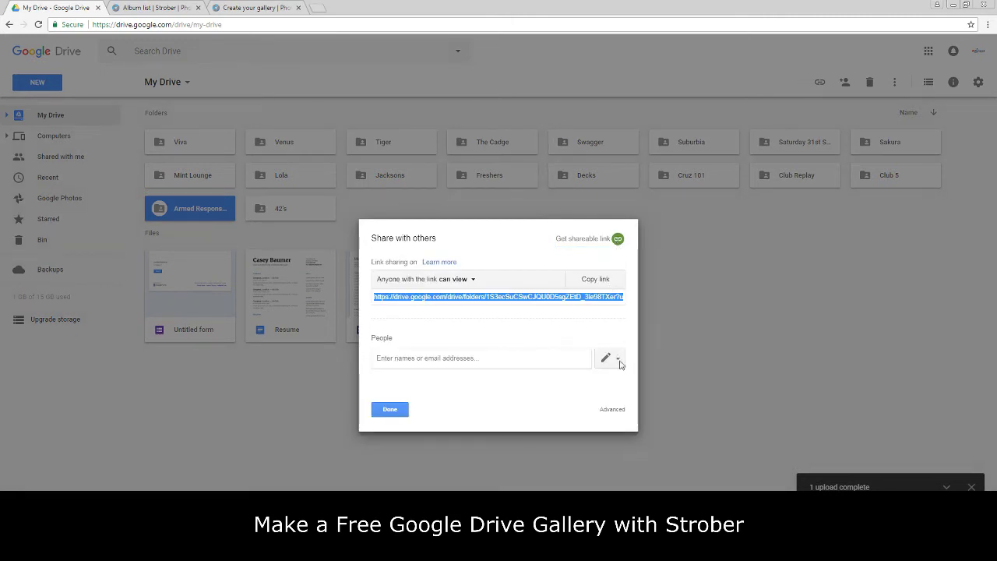
{"action": "left_click", "coordinate": [612, 410]}
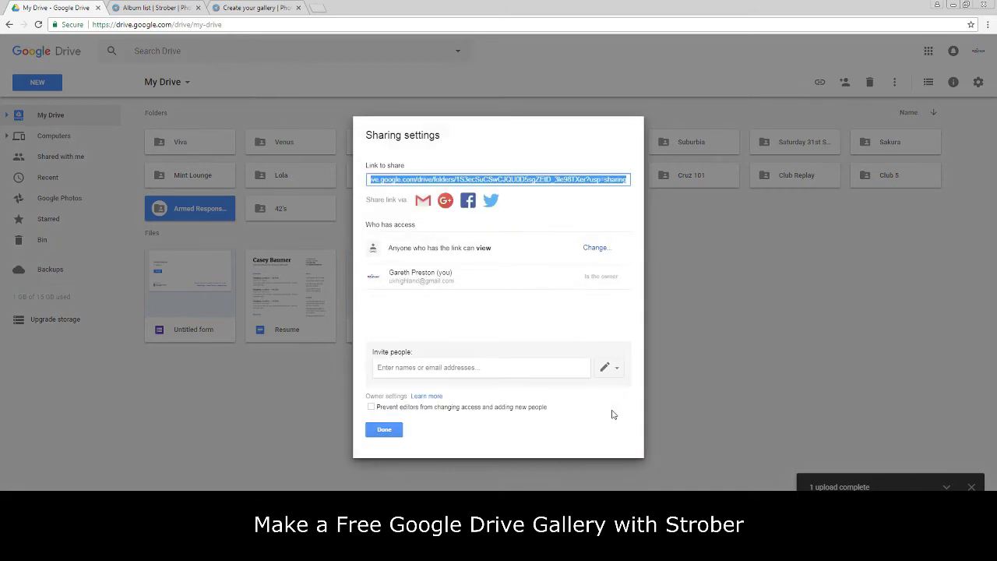
{"action": "left_click", "coordinate": [596, 248]}
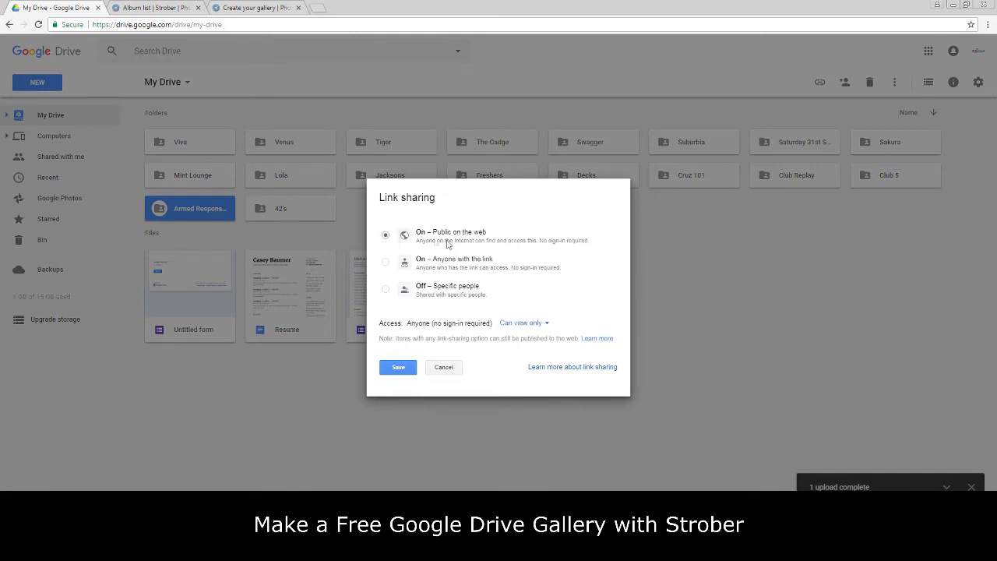
{"action": "left_click", "coordinate": [398, 368]}
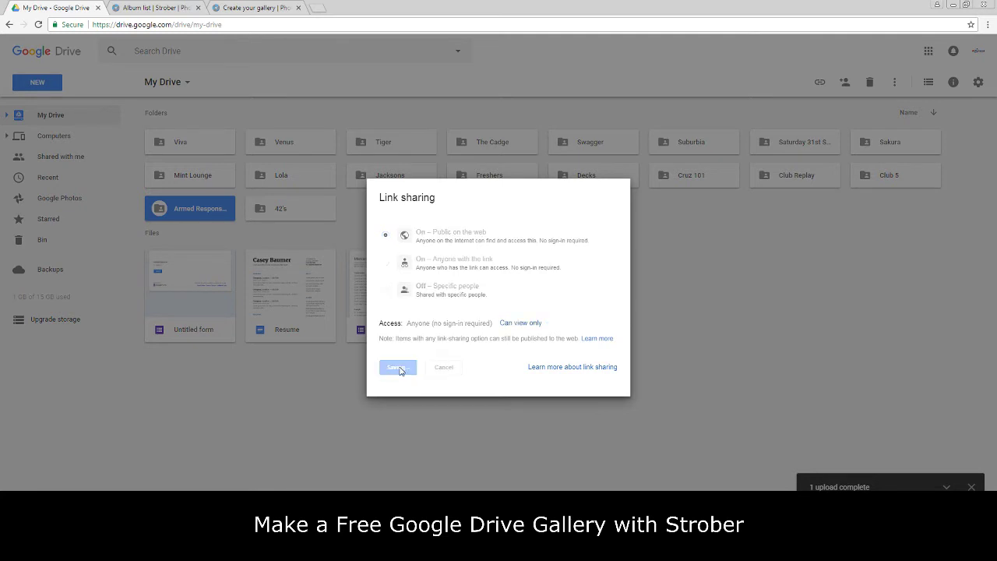
{"action": "left_click", "coordinate": [387, 430]}
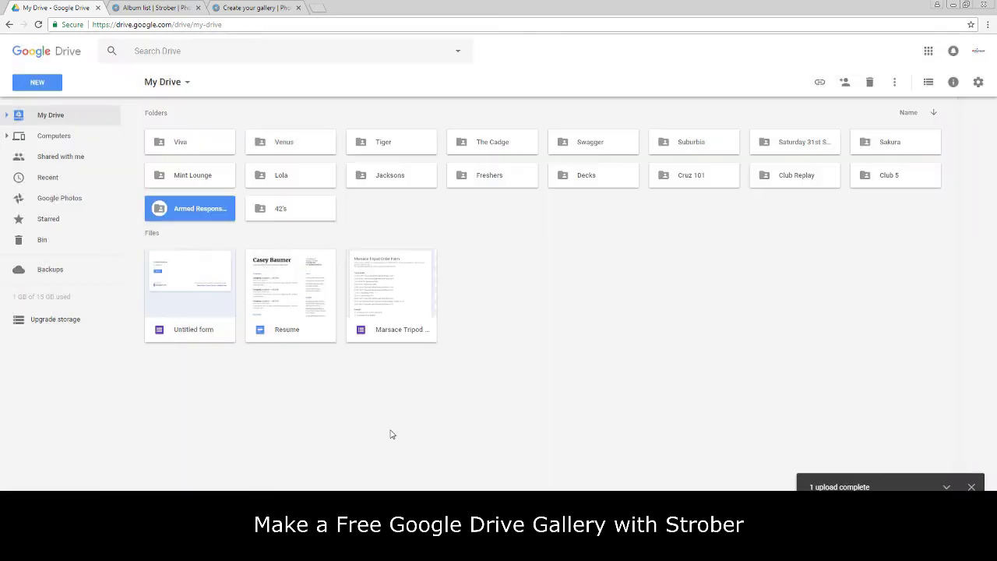
Switch to the Strober gallery, reload the album list, and open the Armed Response album
{"action": "left_click", "coordinate": [161, 7]}
{"action": "left_click", "coordinate": [38, 24]}
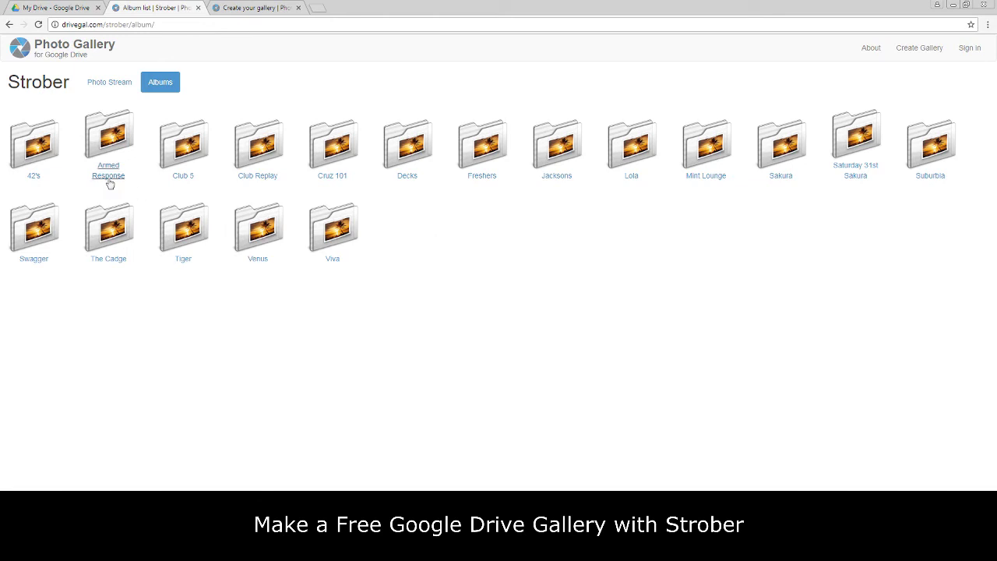
{"action": "left_click", "coordinate": [108, 175]}
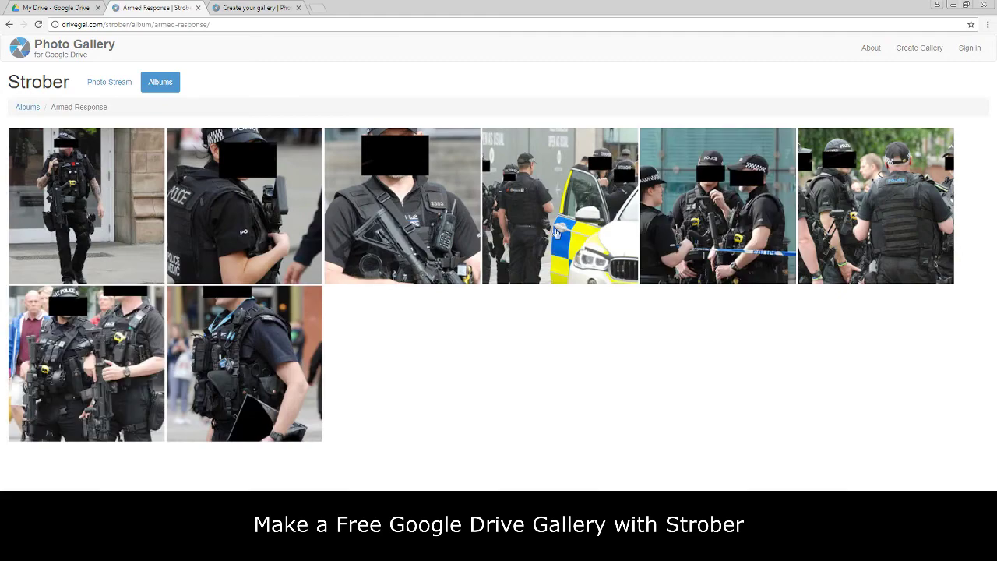
View several Armed Response photos enlarged, starting with the third one, and return to the album list
{"action": "left_click", "coordinate": [411, 221]}
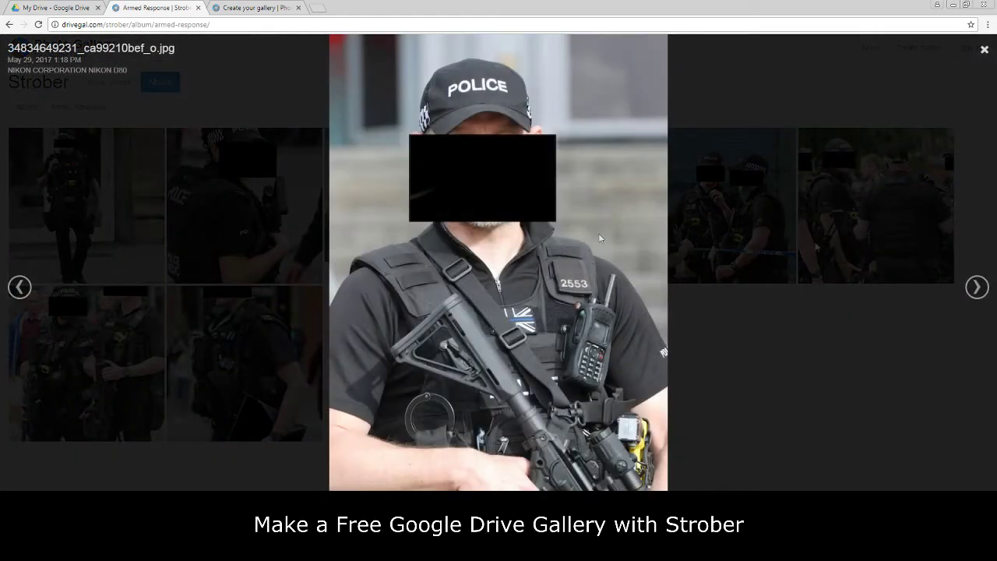
{"action": "left_click", "coordinate": [977, 288]}
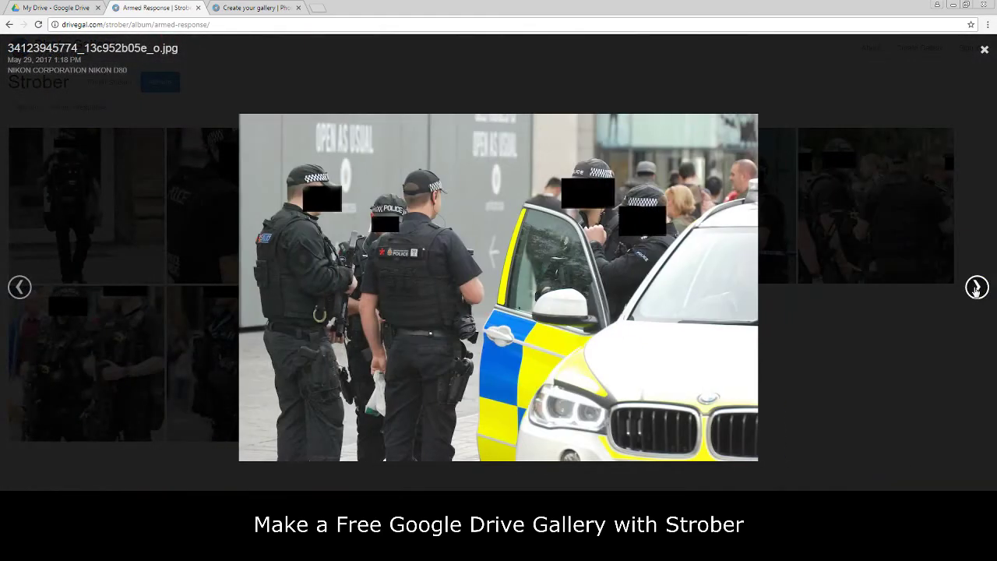
{"action": "left_click", "coordinate": [977, 288]}
{"action": "left_click", "coordinate": [975, 287]}
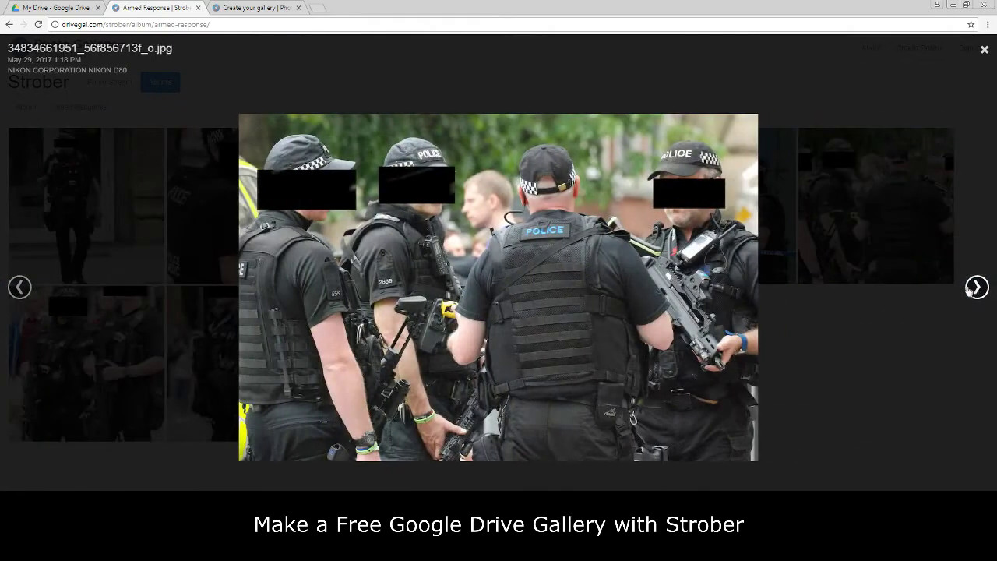
{"action": "left_click", "coordinate": [984, 50]}
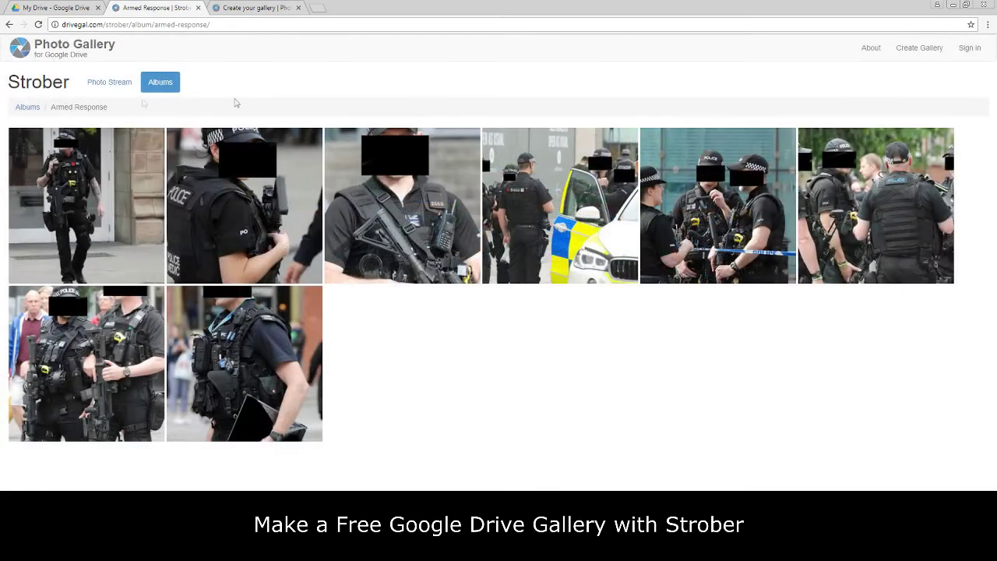
{"action": "left_click", "coordinate": [27, 106]}
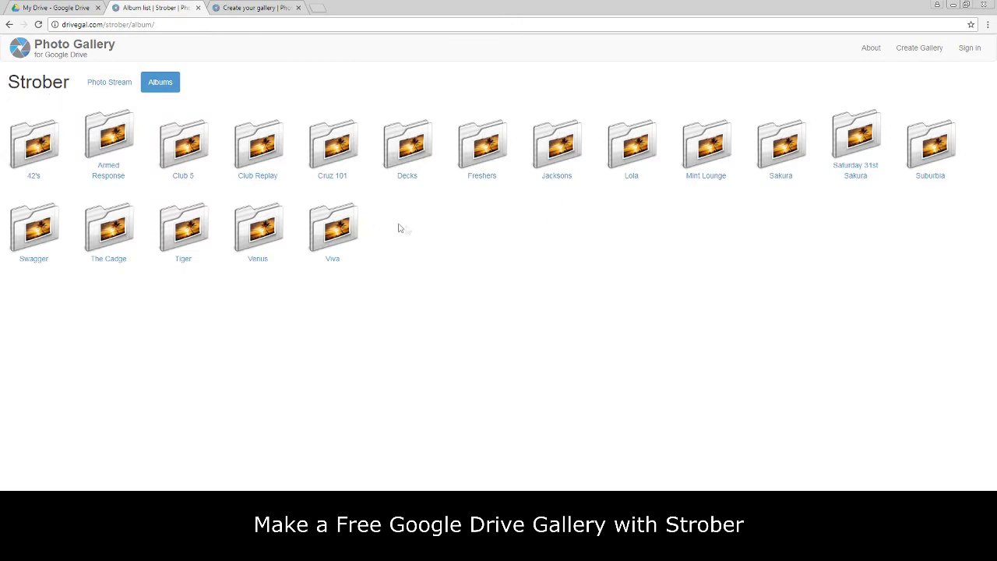
Open the Venus album and browse its photos
{"action": "left_click", "coordinate": [260, 238]}
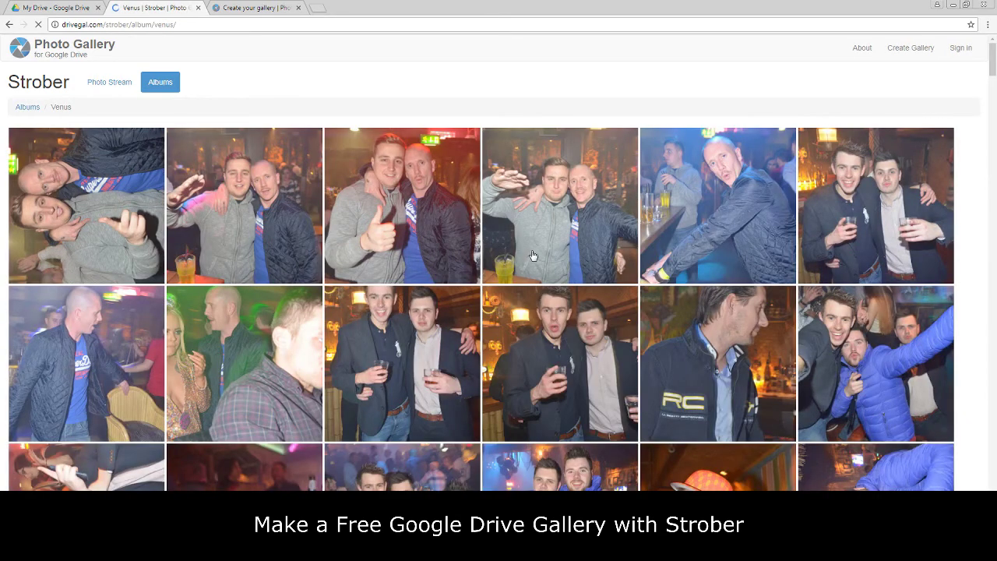
{"action": "scroll", "coordinate": [533, 255], "scroll_direction": "down", "scroll_amount": 3}
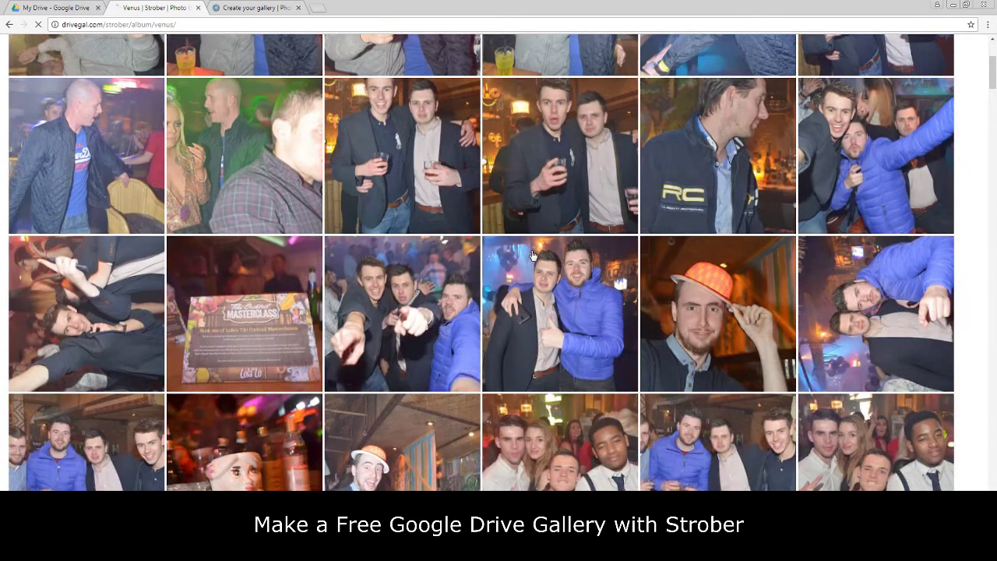
{"action": "scroll", "coordinate": [533, 256], "scroll_direction": "up", "scroll_amount": 3}
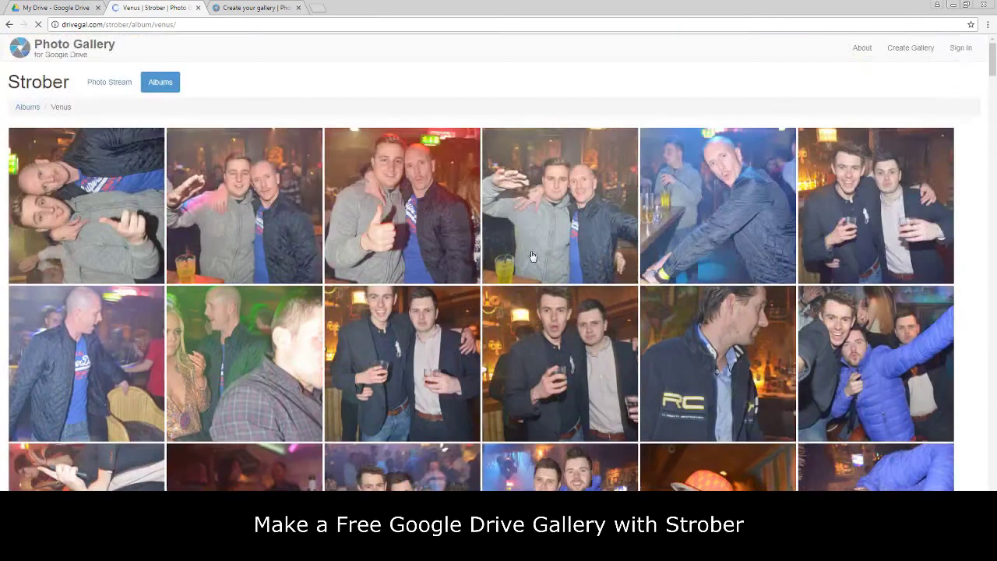
Return to the Strober album list and look through the Photo Gallery for Google Drive home page in the gallery-creation tab
{"action": "left_click", "coordinate": [35, 107]}
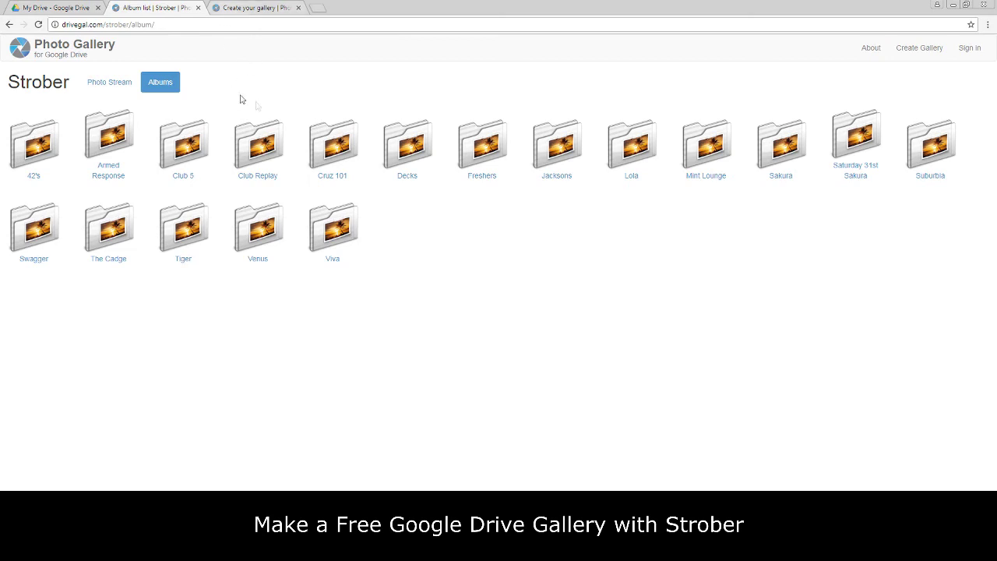
{"action": "left_click", "coordinate": [247, 11]}
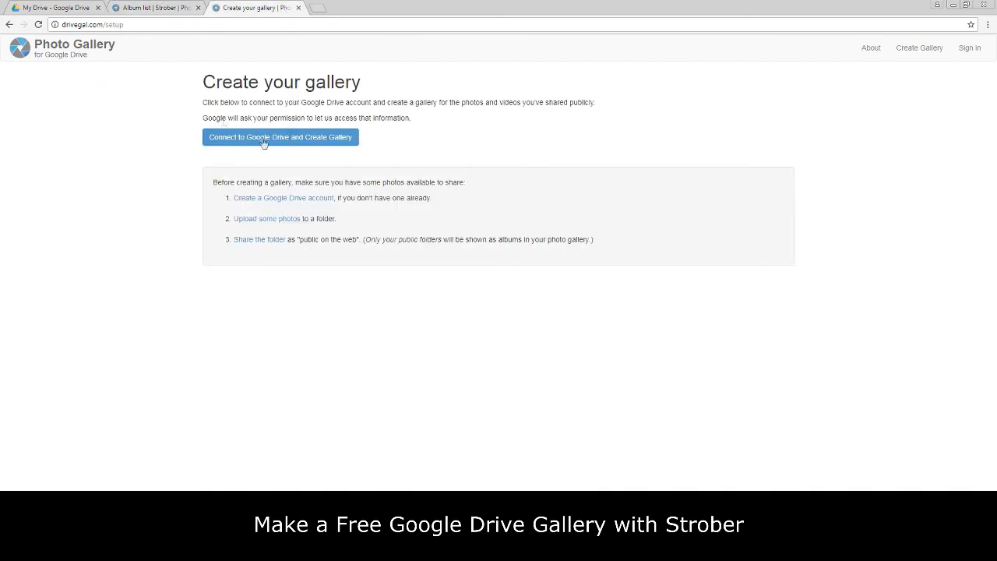
{"action": "left_click", "coordinate": [58, 60]}
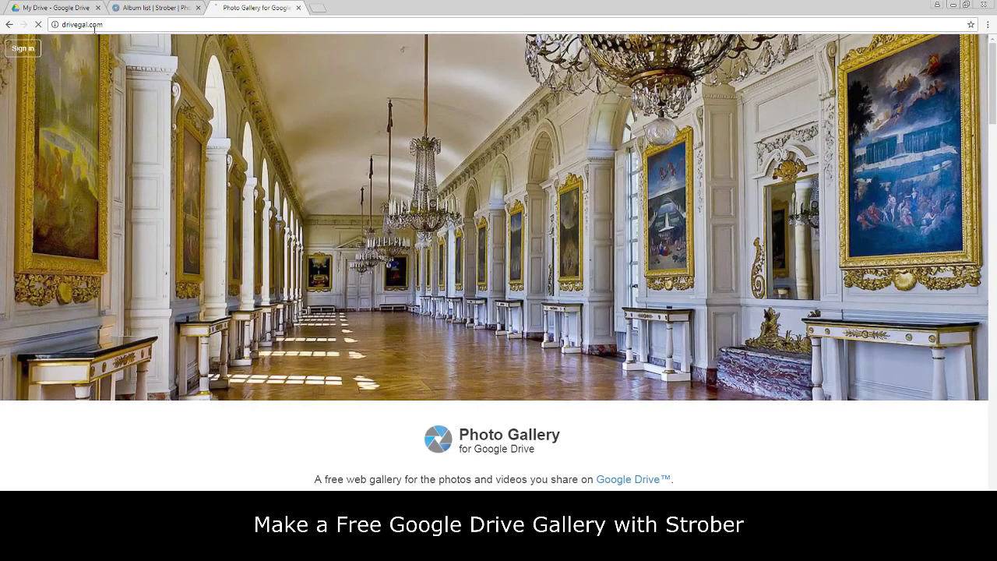
{"action": "scroll", "coordinate": [467, 203], "scroll_direction": "down", "scroll_amount": 3}
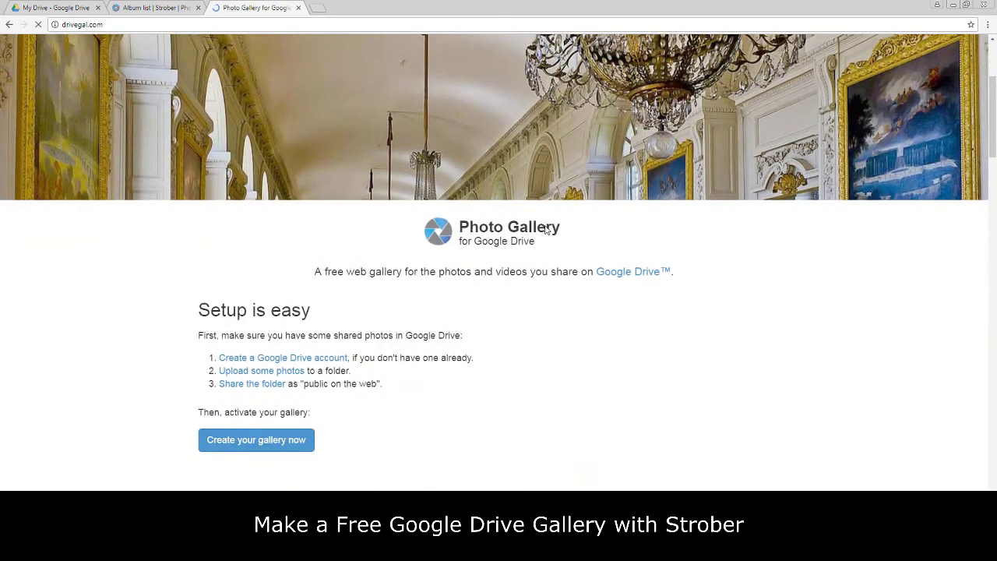
{"action": "scroll", "coordinate": [543, 227], "scroll_direction": "down", "scroll_amount": 3}
{"action": "scroll", "coordinate": [545, 229], "scroll_direction": "down", "scroll_amount": 3}
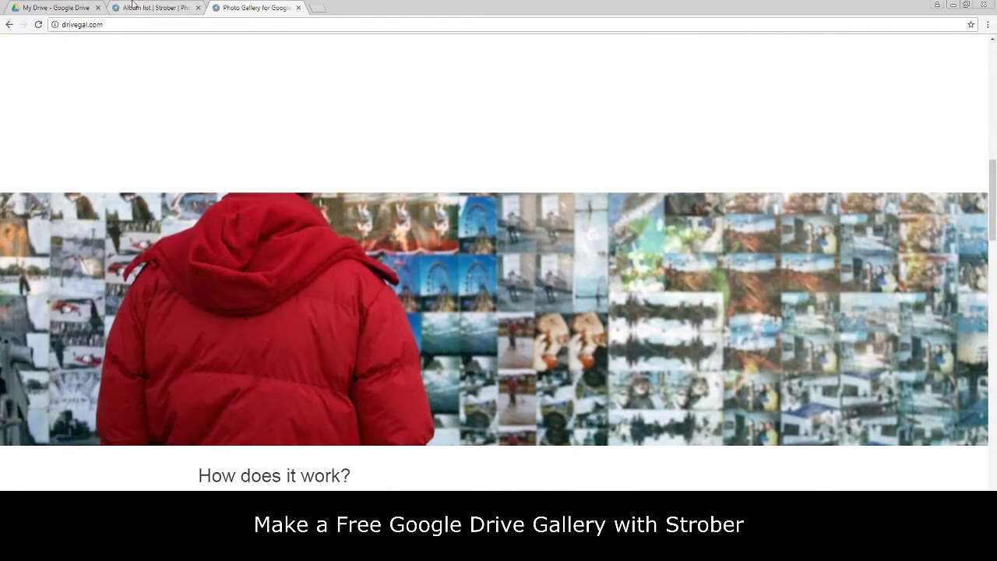
{"action": "left_click", "coordinate": [156, 8]}
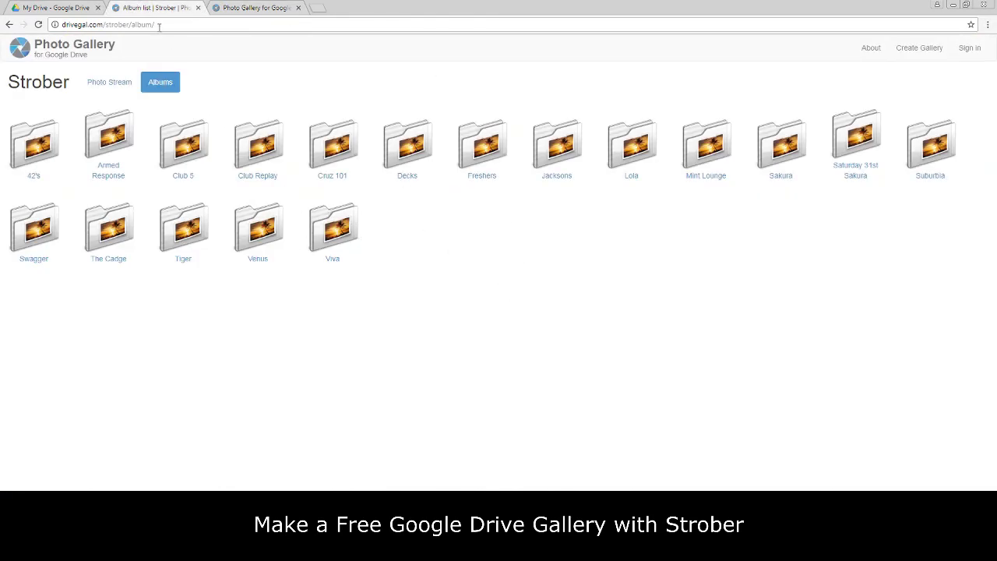
{"action": "left_click", "coordinate": [61, 28]}
Search Google for "123 reg" in a new tab and open the 123 Reg website
{"action": "left_click", "coordinate": [326, 11]}
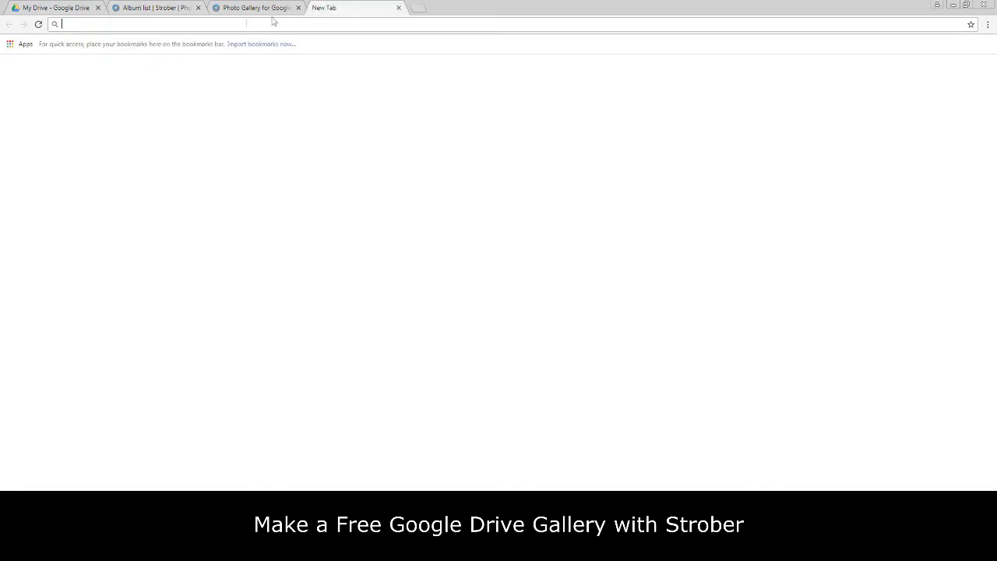
{"action": "type", "text": "1"}
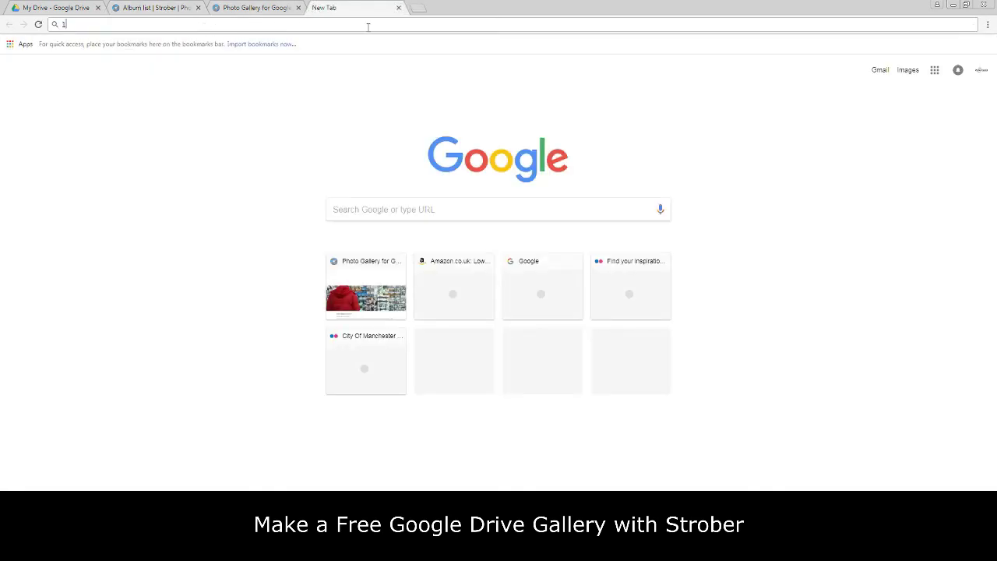
{"action": "type", "text": "23 reg"}
{"action": "key", "text": "Return"}
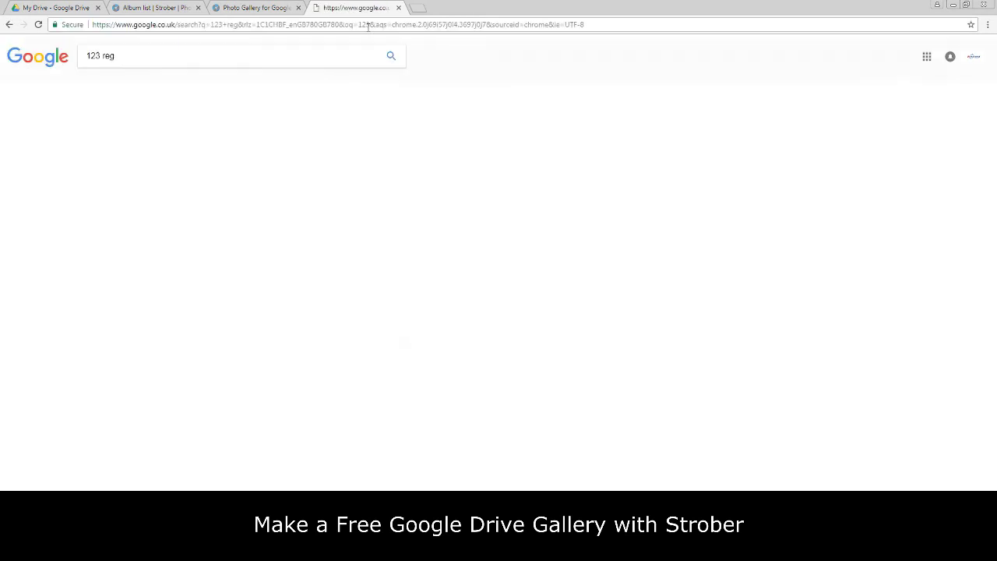
{"action": "left_click", "coordinate": [195, 264]}
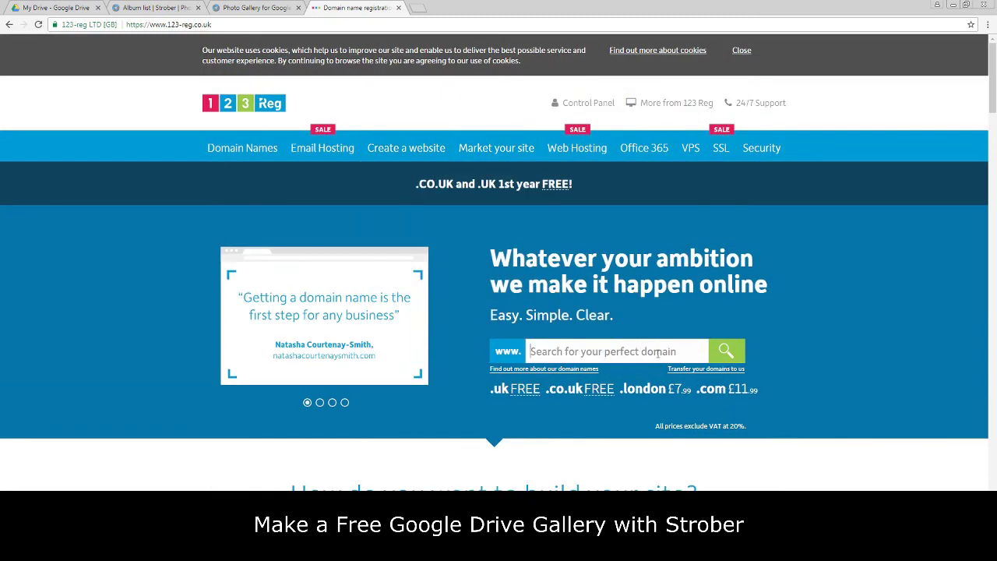
Enter "somethinglikethis.com" as the example domain in the 123 Reg domain search, without running the search
{"action": "left_click", "coordinate": [658, 352]}
{"action": "type", "text": "somethinglike"}
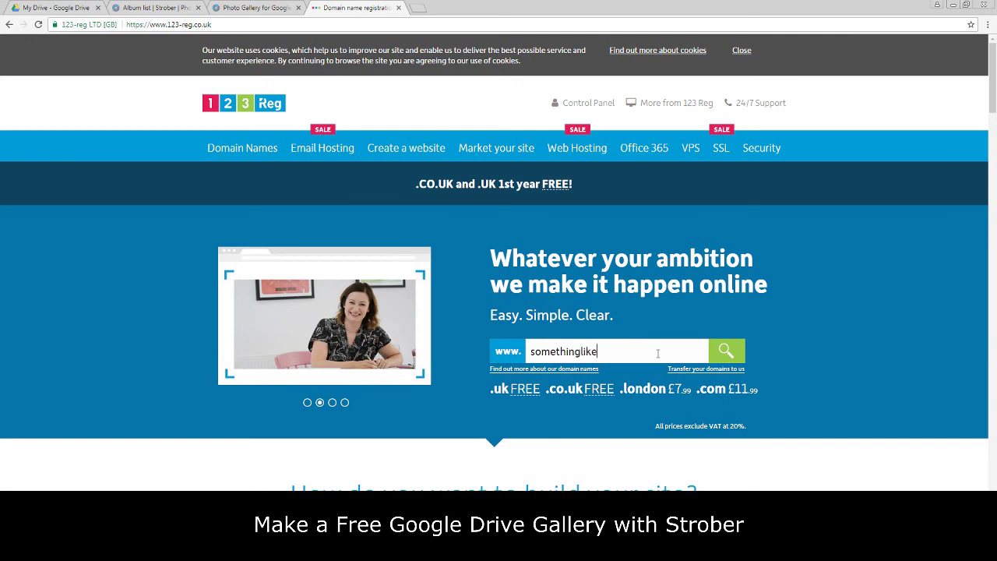
{"action": "type", "text": "this.com"}
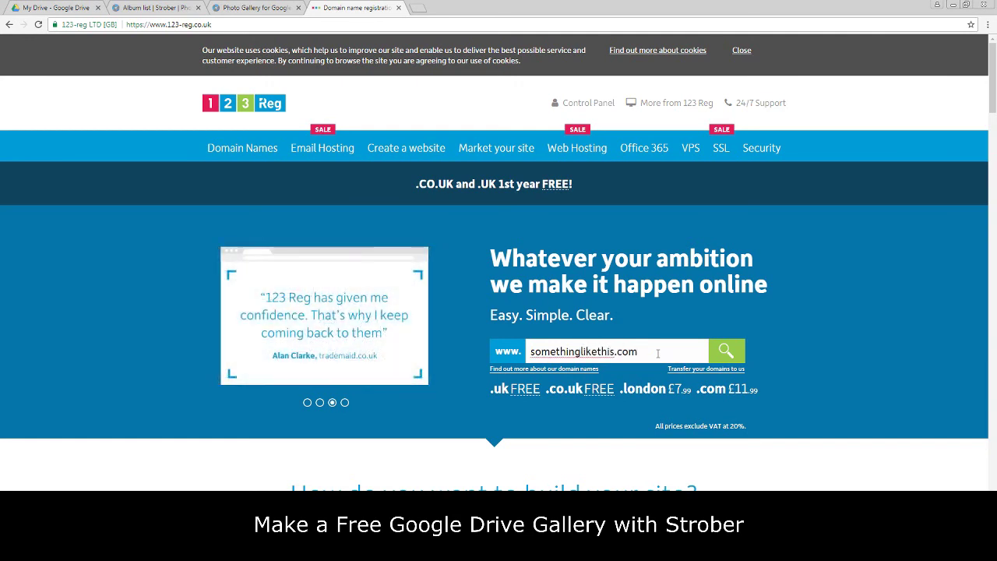
Copy the example domain from the 123 Reg domain search and paste it over the page's web address
{"action": "left_click_drag", "start_coordinate": [657, 353], "coordinate": [535, 355]}
{"action": "right_click", "coordinate": [551, 352]}
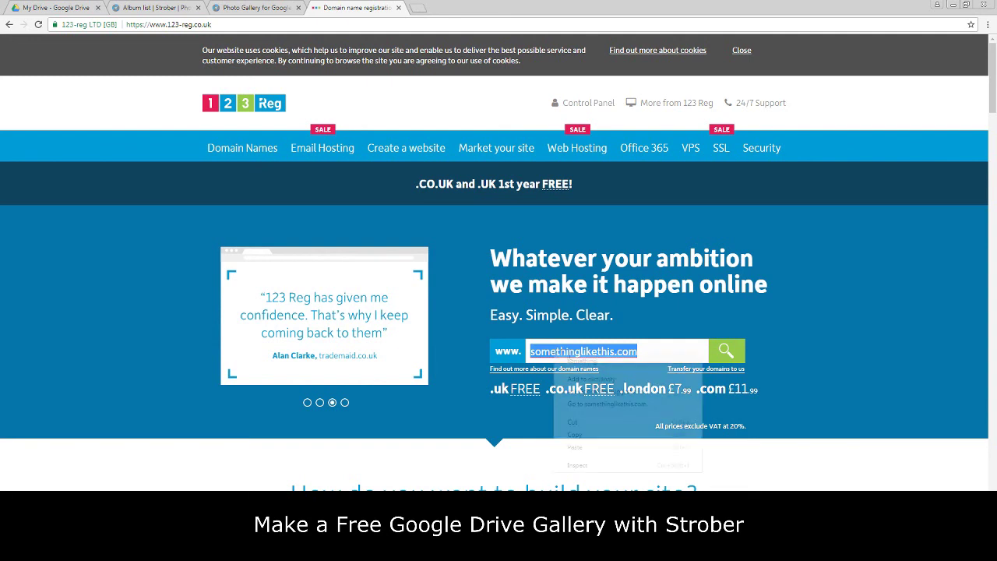
{"action": "left_click", "coordinate": [584, 442]}
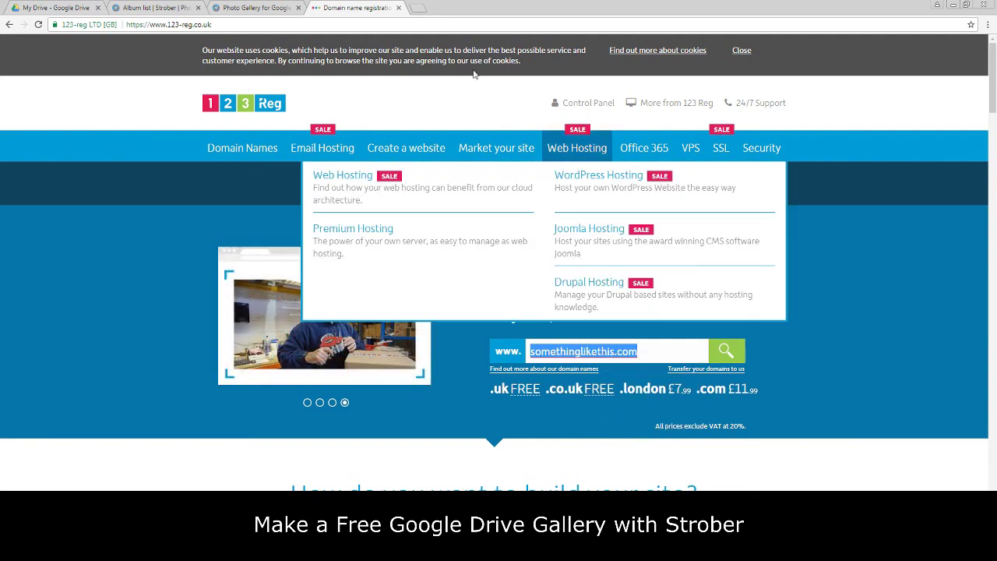
{"action": "right_click", "coordinate": [426, 26]}
{"action": "left_click", "coordinate": [463, 70]}
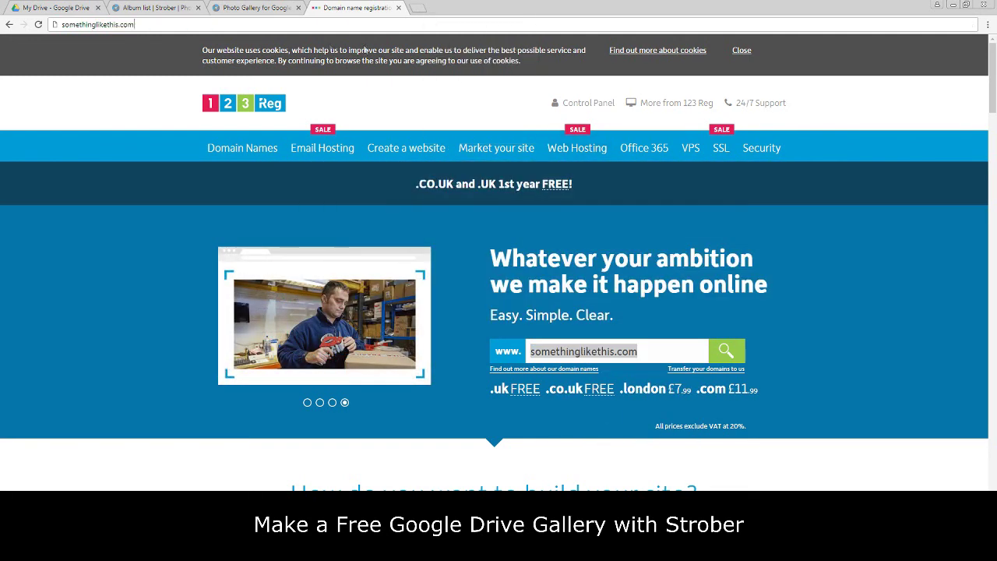
Try somethinglikethis.com in place of the Strober gallery's web address, without loading it
{"action": "left_click", "coordinate": [156, 8]}
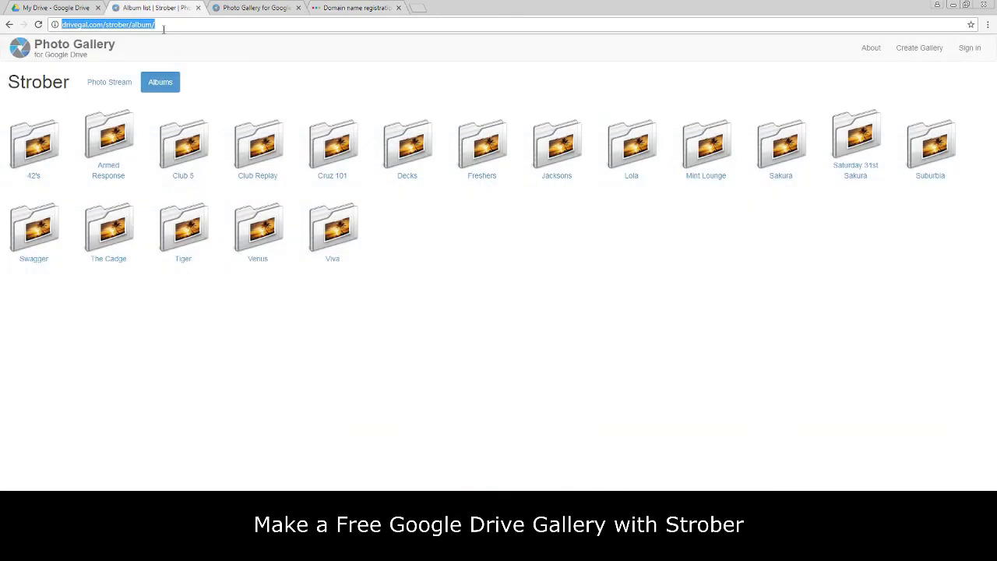
{"action": "key", "text": "ctrl+v"}
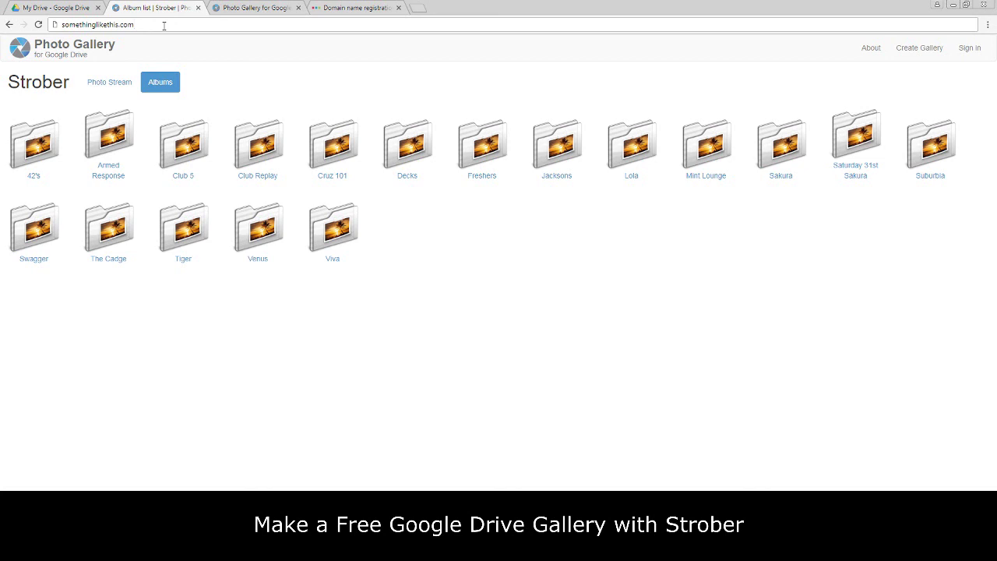
{"action": "key", "text": "Escape"}
Open the Viva album in the Strober gallery and browse down through its photos
{"action": "left_click", "coordinate": [329, 236]}
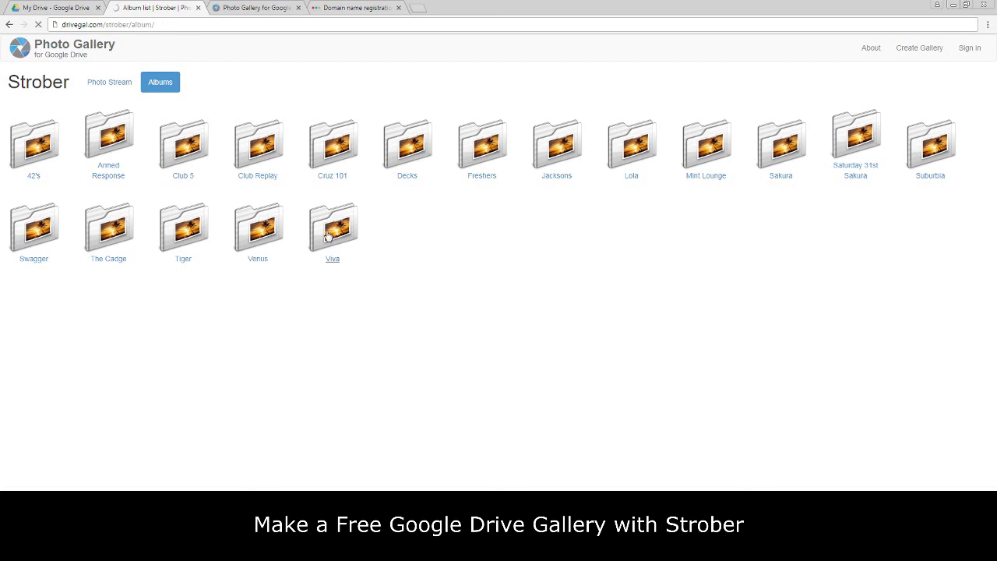
{"action": "scroll", "coordinate": [521, 270], "scroll_direction": "down", "scroll_amount": 4}
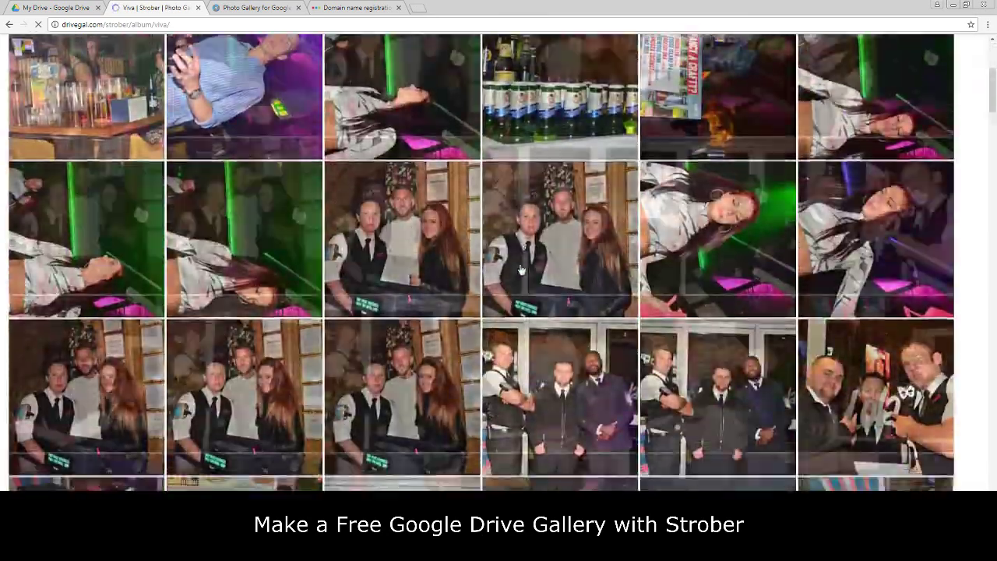
{"action": "scroll", "coordinate": [520, 269], "scroll_direction": "down", "scroll_amount": 15}
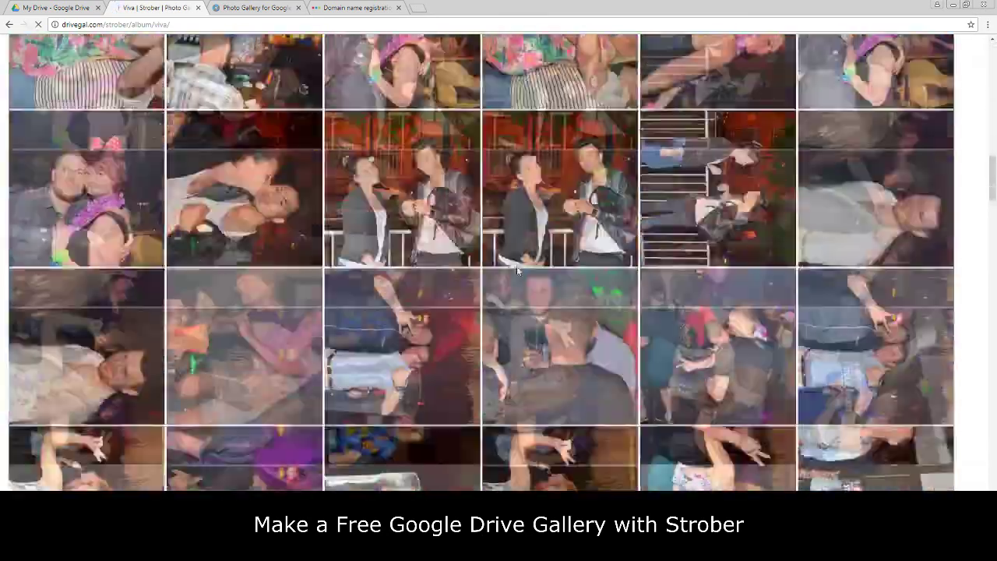
{"action": "scroll", "coordinate": [517, 271], "scroll_direction": "down", "scroll_amount": 15}
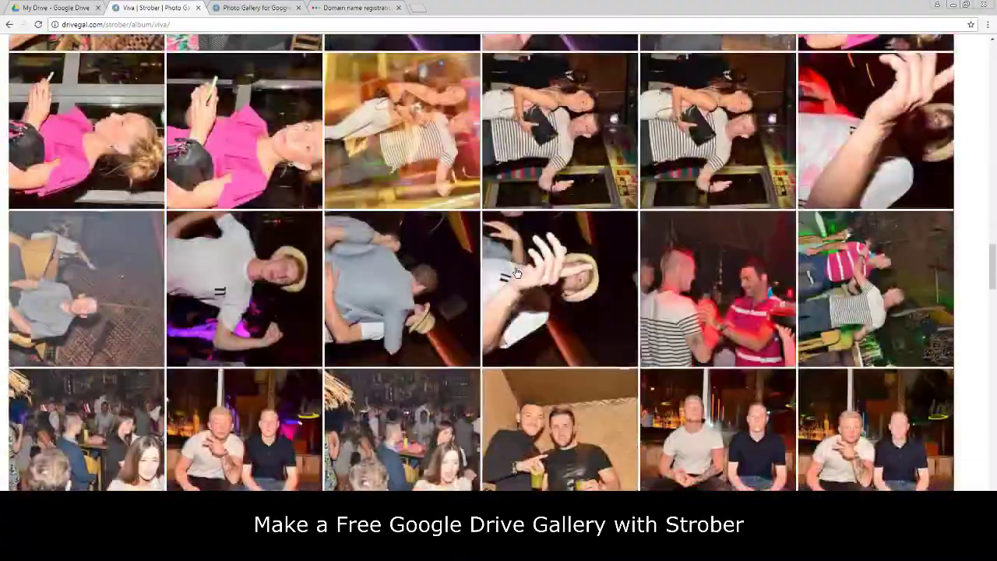